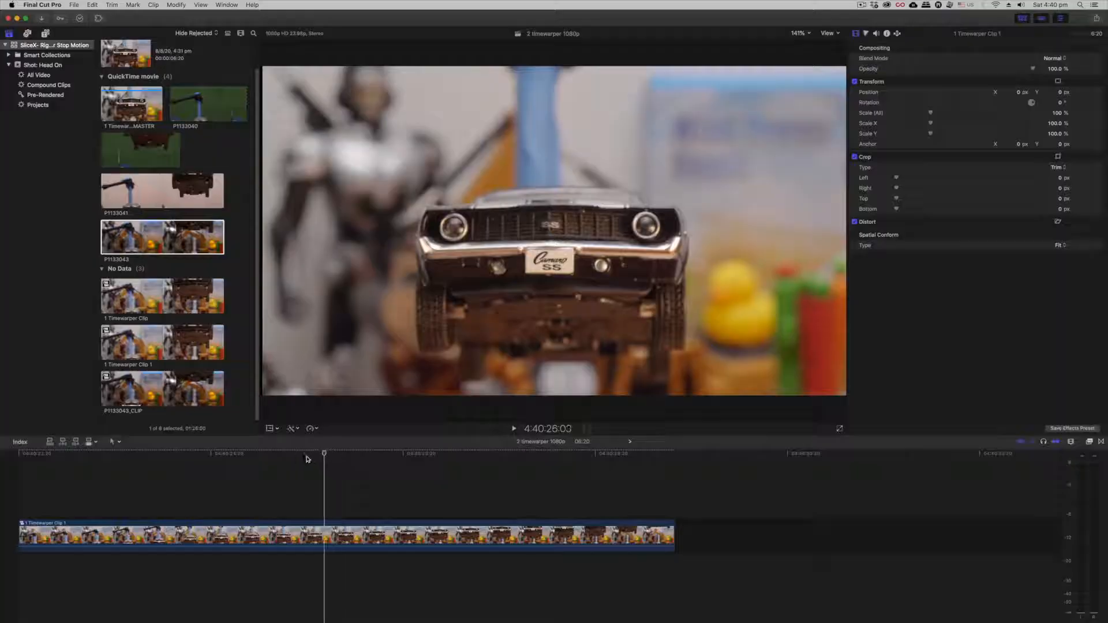
Copy the timewarped clip onto a connected layer above itself and add a hold frame to the copy at 4:40:29:15.
left_click_drag(307, 459, 332, 460)
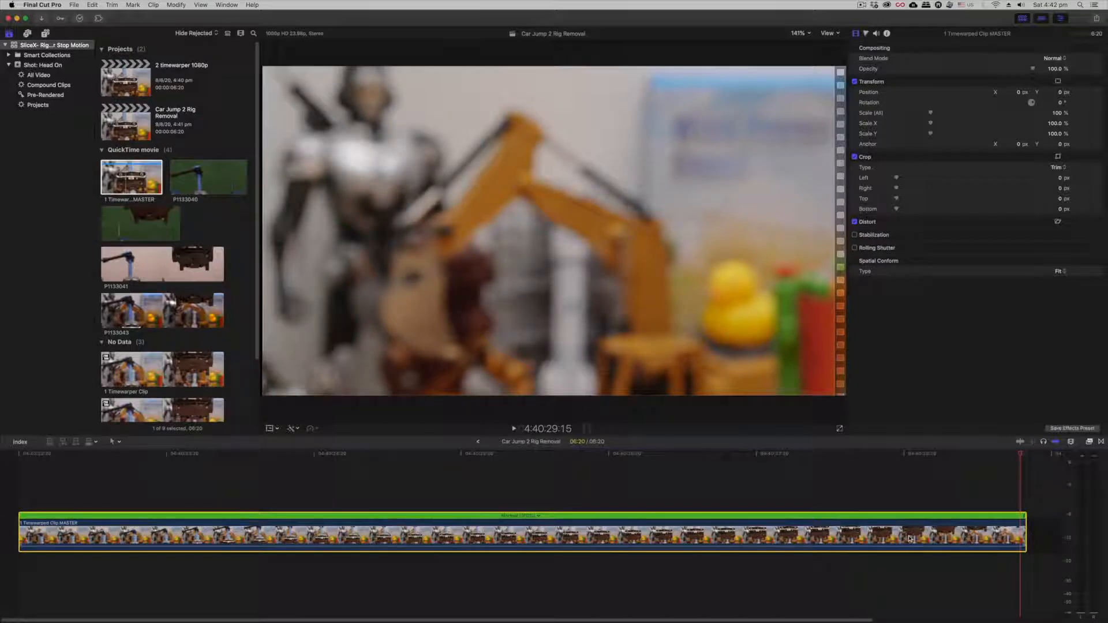
left_click_drag(870, 515, 872, 500)
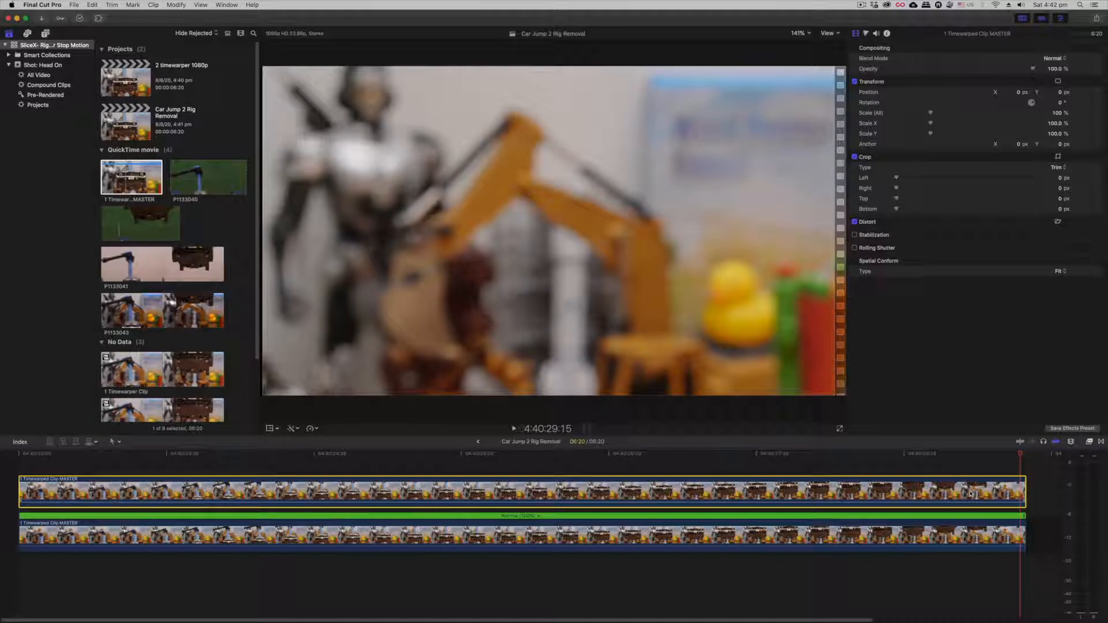
left_click_drag(1021, 455, 1020, 455)
key("shift+h")
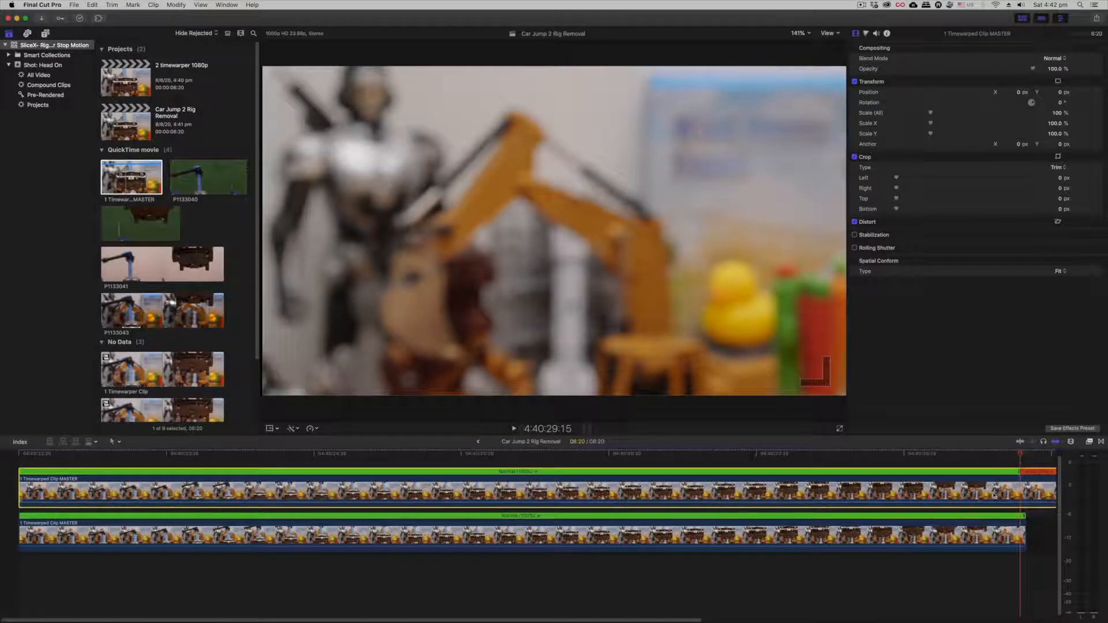
Split the upper copy at the hold frame and delete the moving footage before it.
key("super+b")
left_click(1009, 492)
key("Delete")
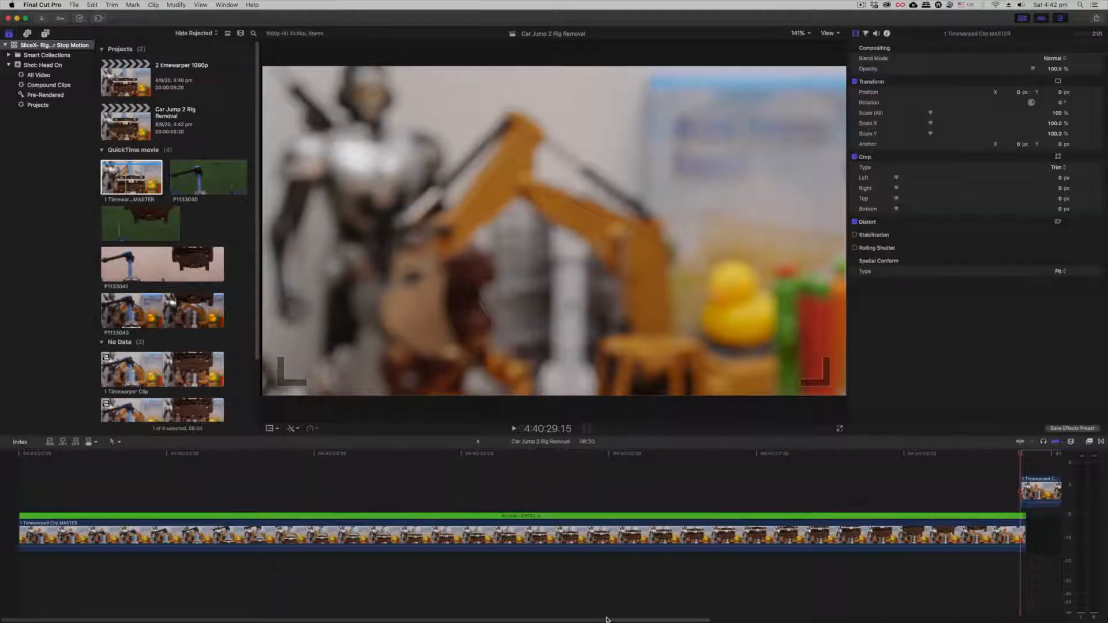
Extend the hold-frame clip to about 3:08 and place it in the primary storyline after the moving clip.
left_click_drag(617, 619, 971, 620)
left_click(534, 494)
key("super+r")
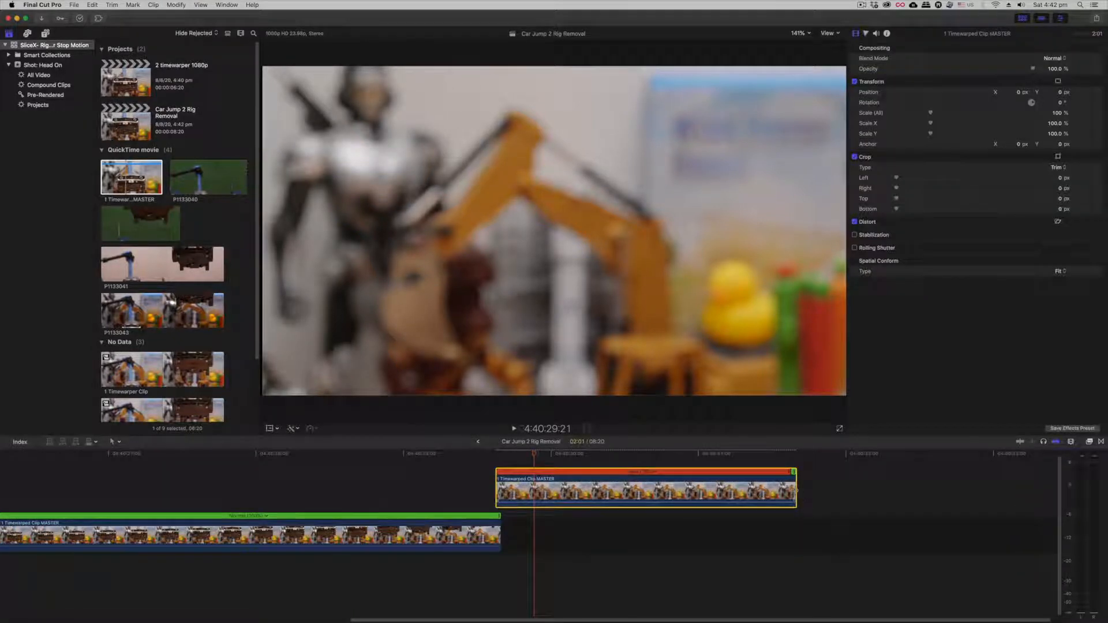
left_click_drag(796, 491, 1001, 489)
left_click(790, 473)
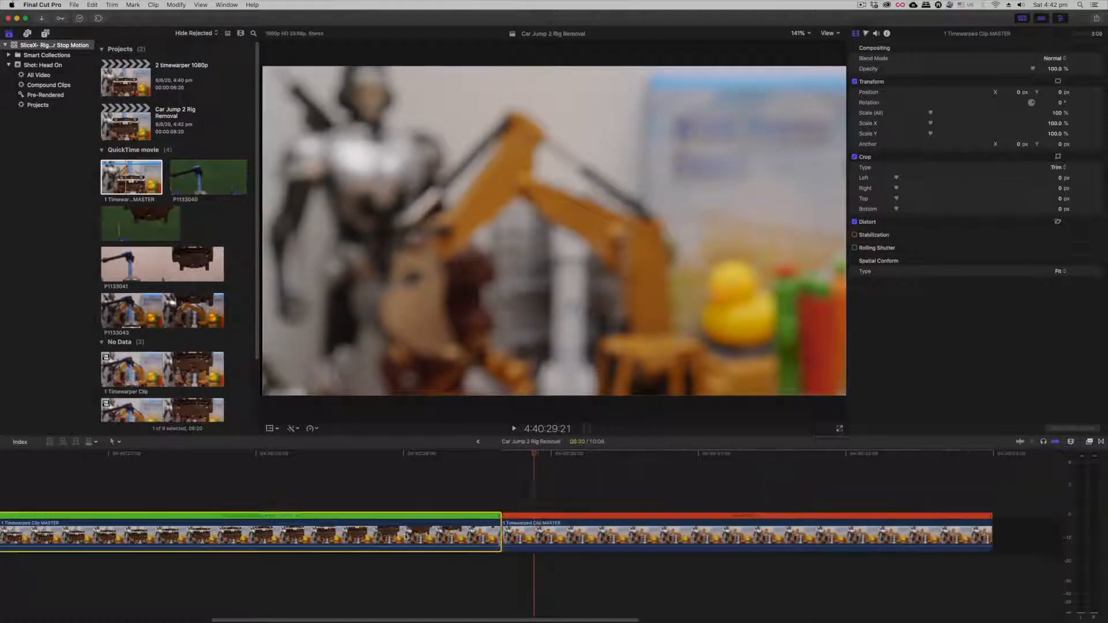
Connect the moving clip above the hold-frame clip, align their starts, and trim the hold-frame clip to the same length.
left_click_drag(414, 534, 717, 489)
scroll(717, 489, "left", 10)
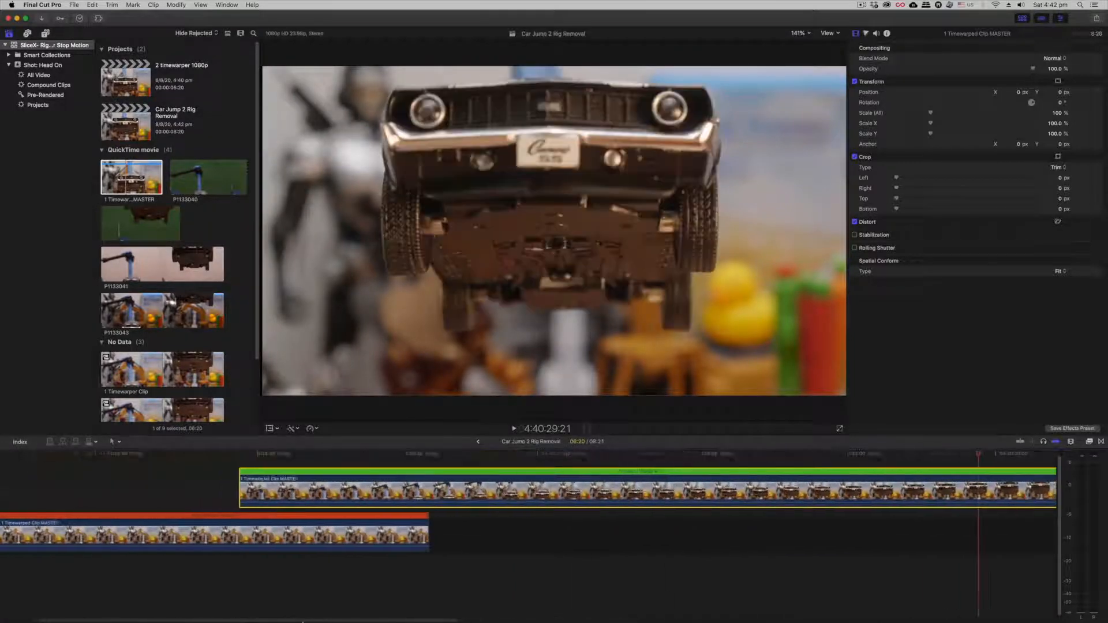
key("super+minus")
key("super+minus")
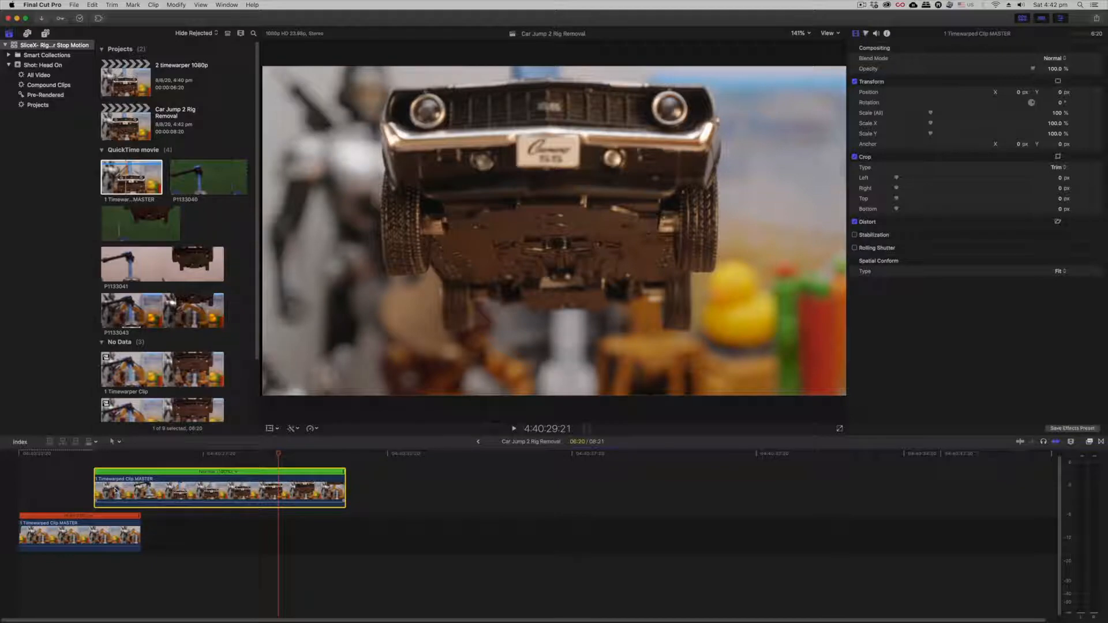
left_click_drag(115, 491, 40, 490)
left_click_drag(141, 528, 269, 528)
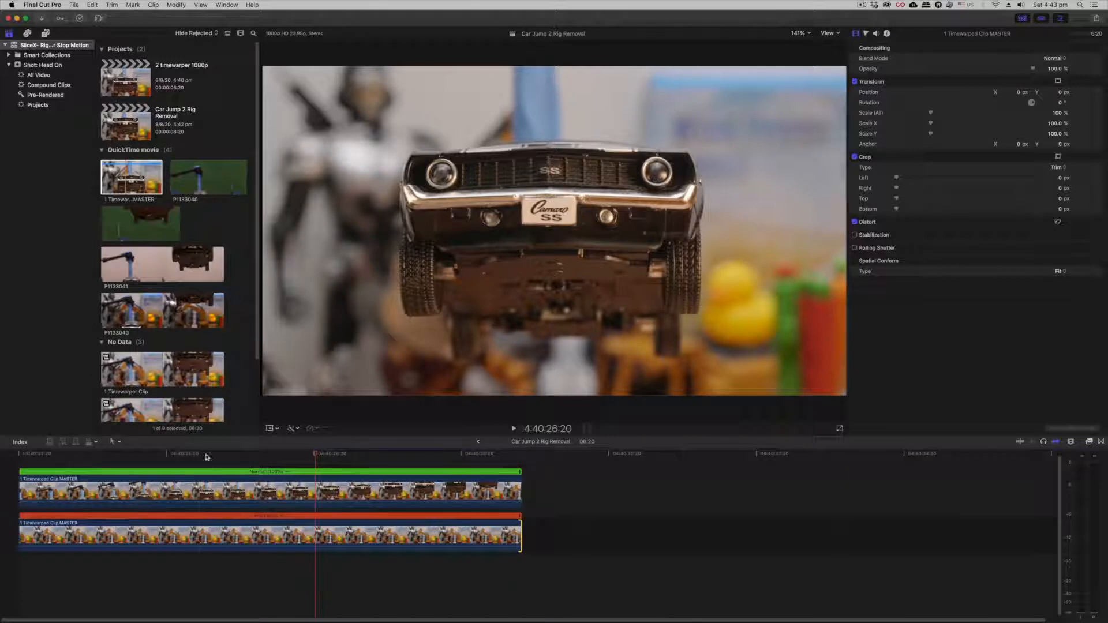
Examine the stacked clips at several frames, with the upper clip enabled and disabled.
left_click_drag(207, 456, 105, 455)
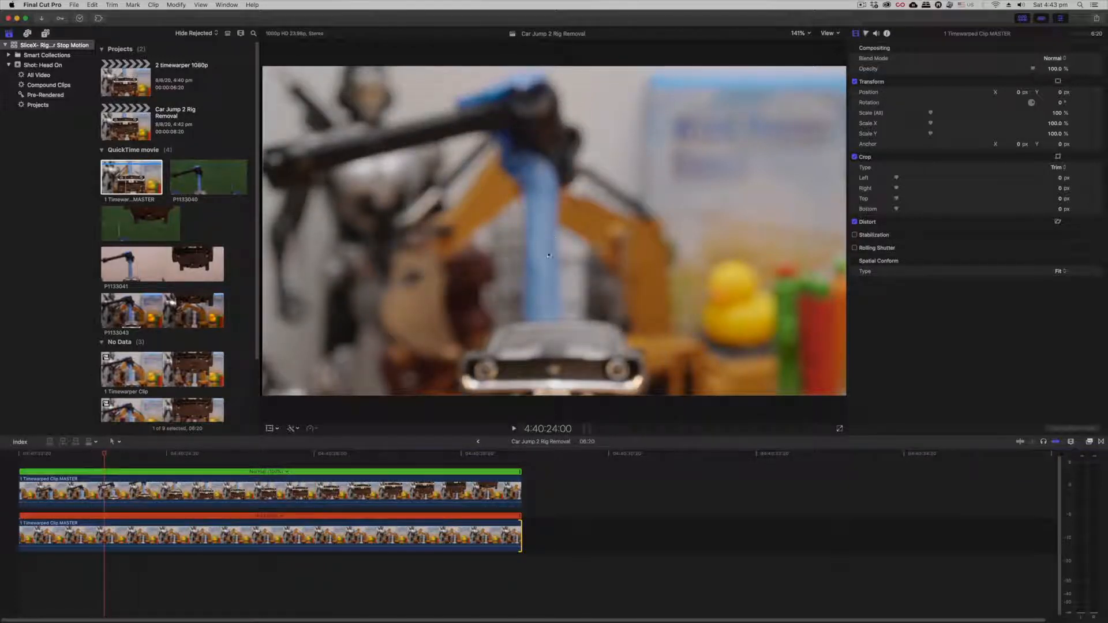
left_click(323, 478)
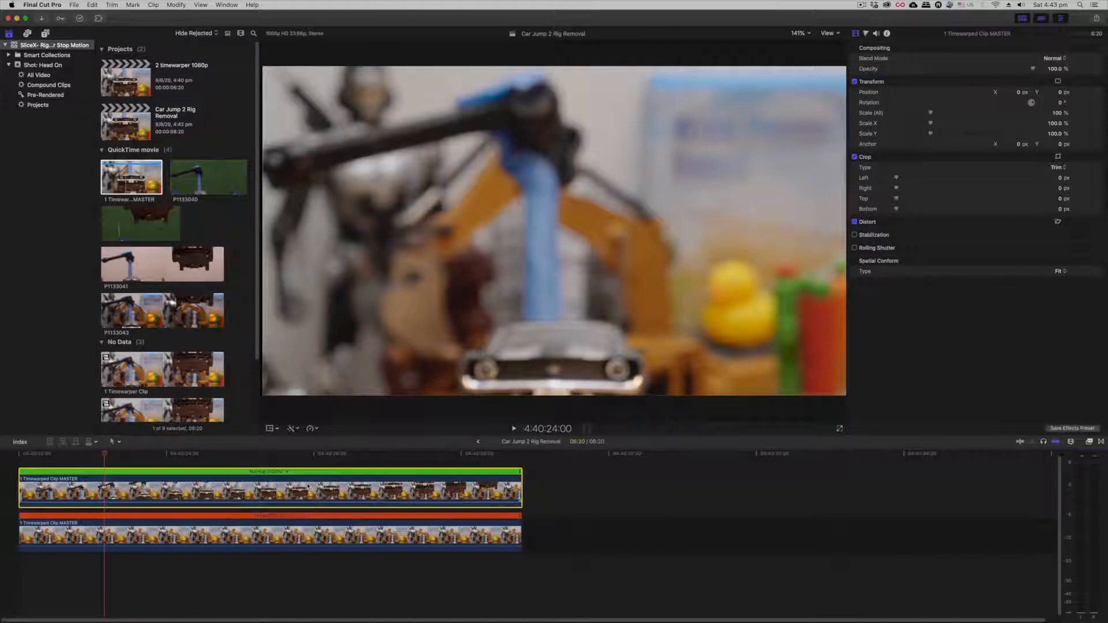
left_click_drag(269, 455, 179, 453)
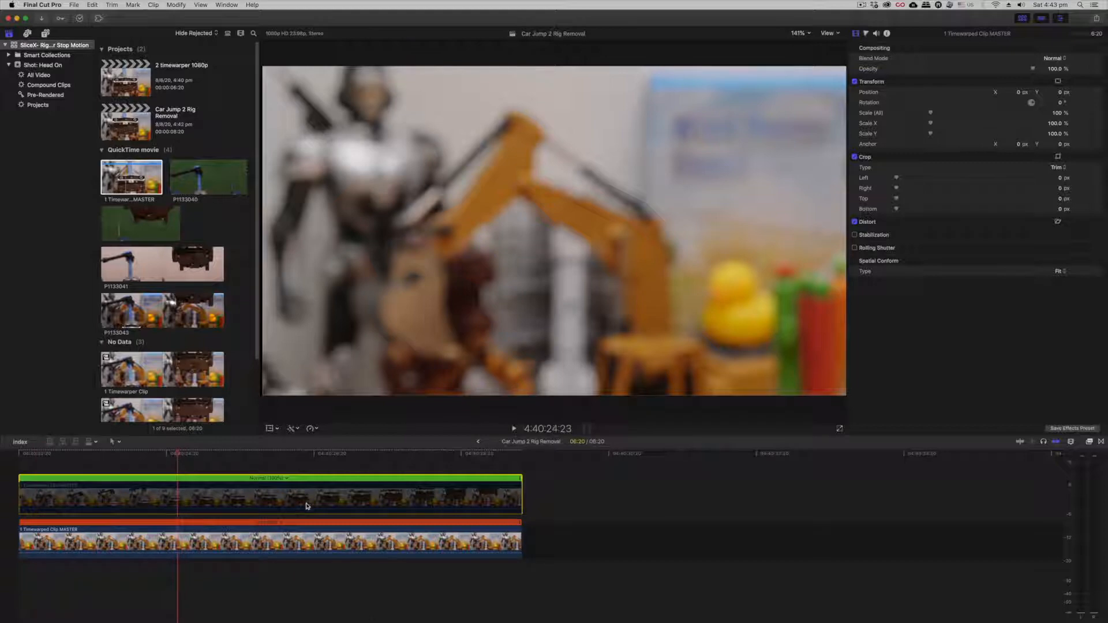
left_click_drag(438, 453, 380, 455)
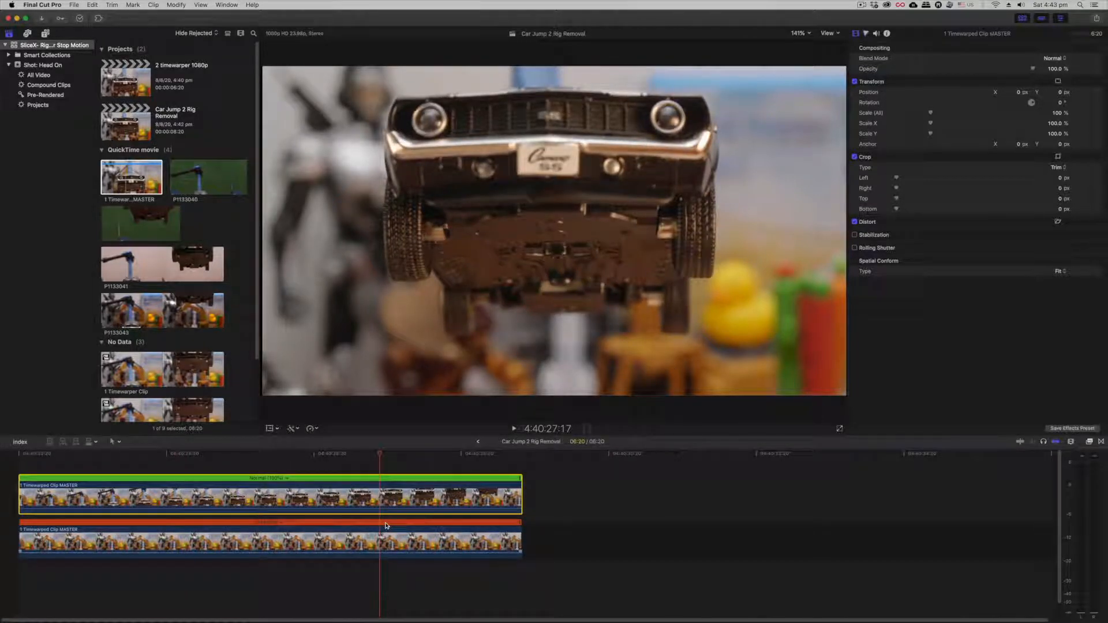
Apply the Shape Mask Layer effect from the C2 SliceX effects to the upper clip.
left_click(1089, 443)
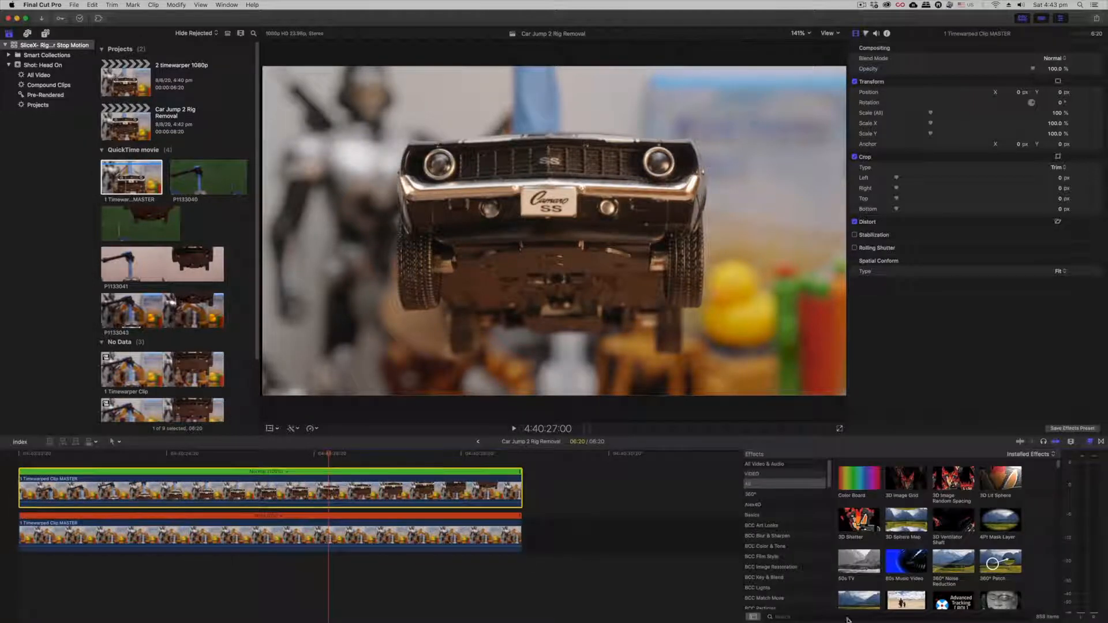
left_click(808, 617)
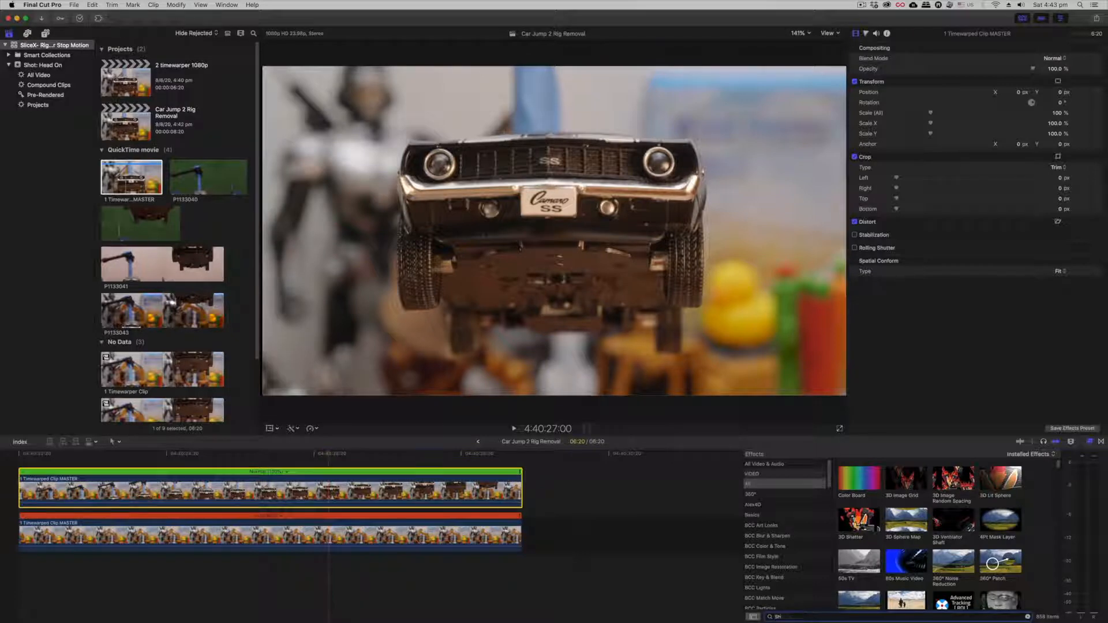
type("Shape Layer")
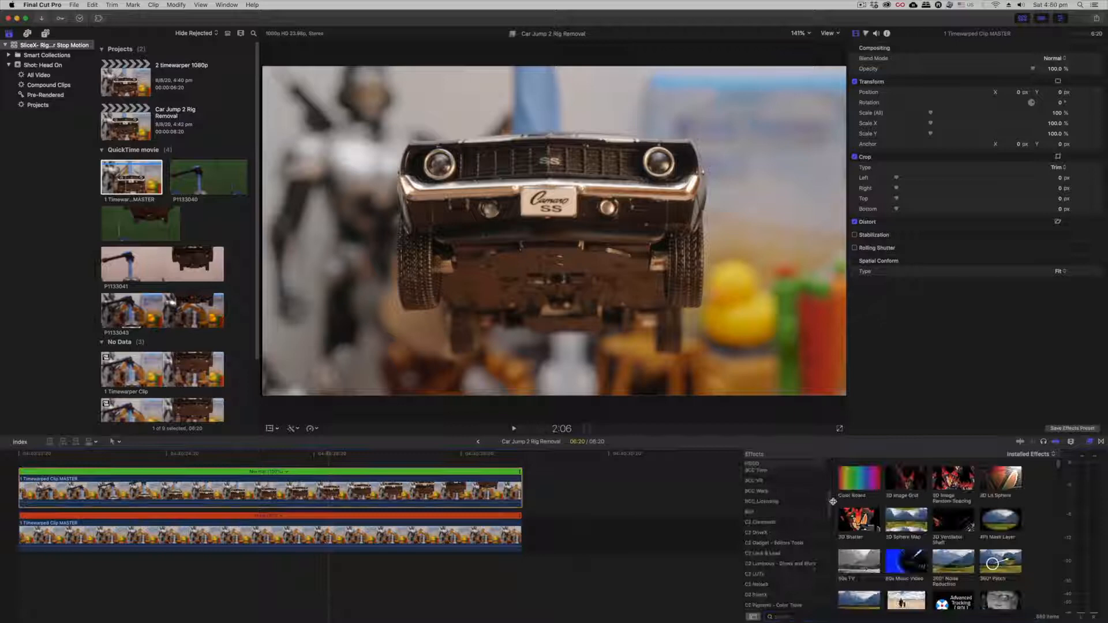
scroll(790, 523, "down", 5)
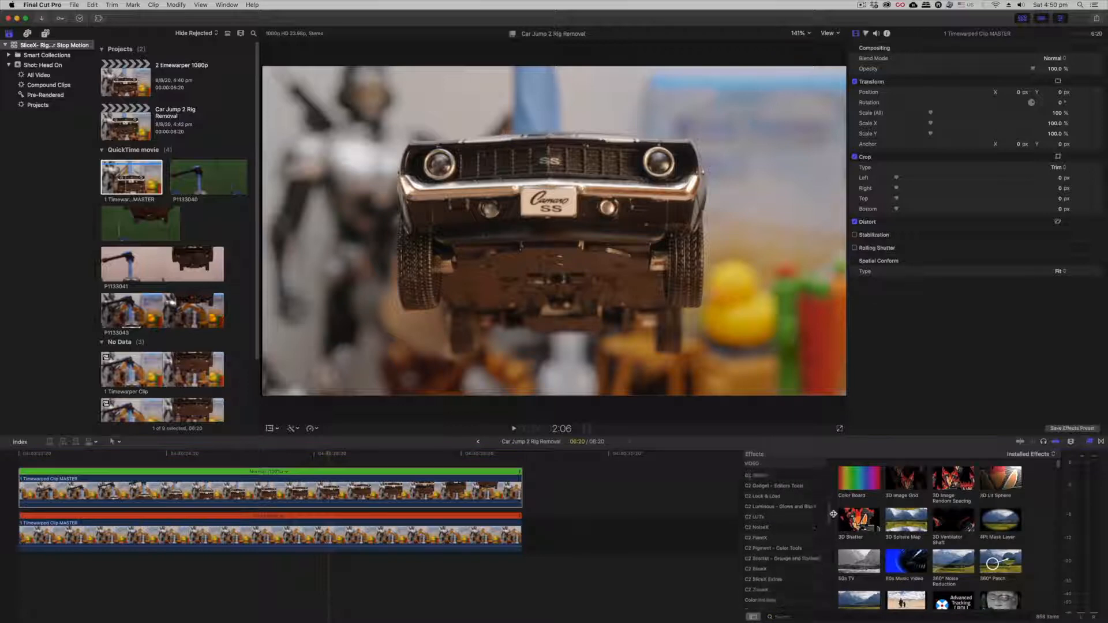
left_click(780, 518)
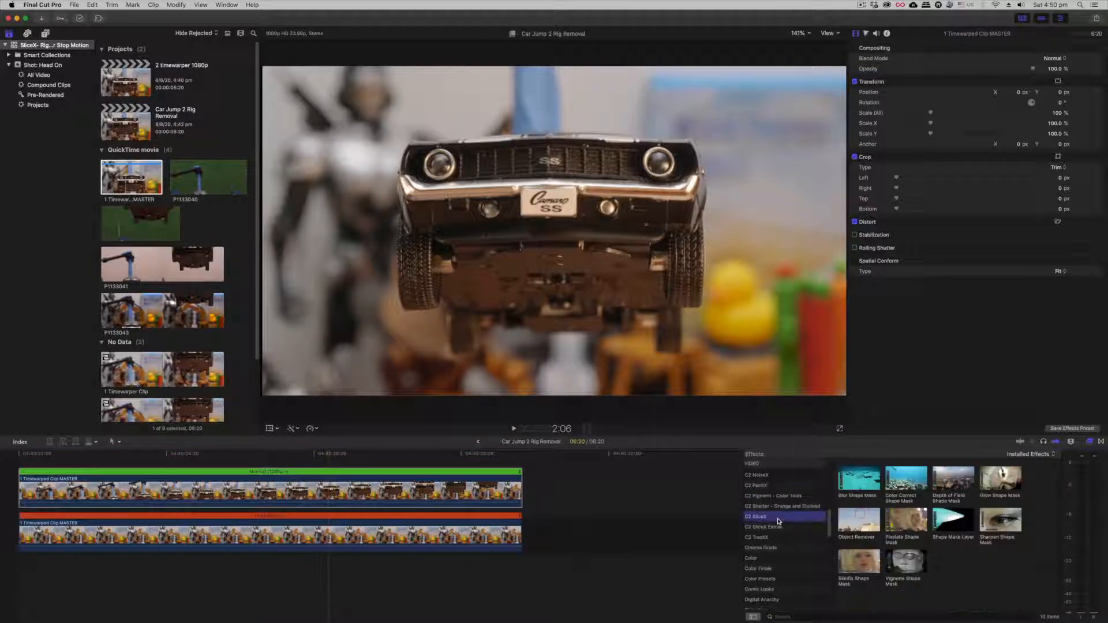
left_click(953, 518)
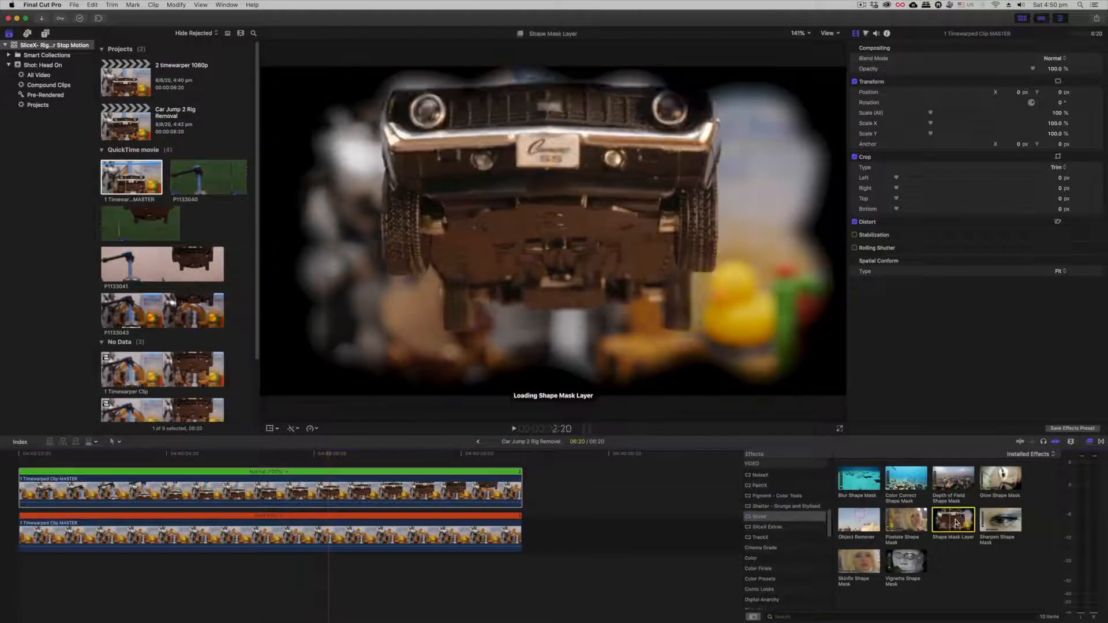
left_click_drag(947, 526, 395, 491)
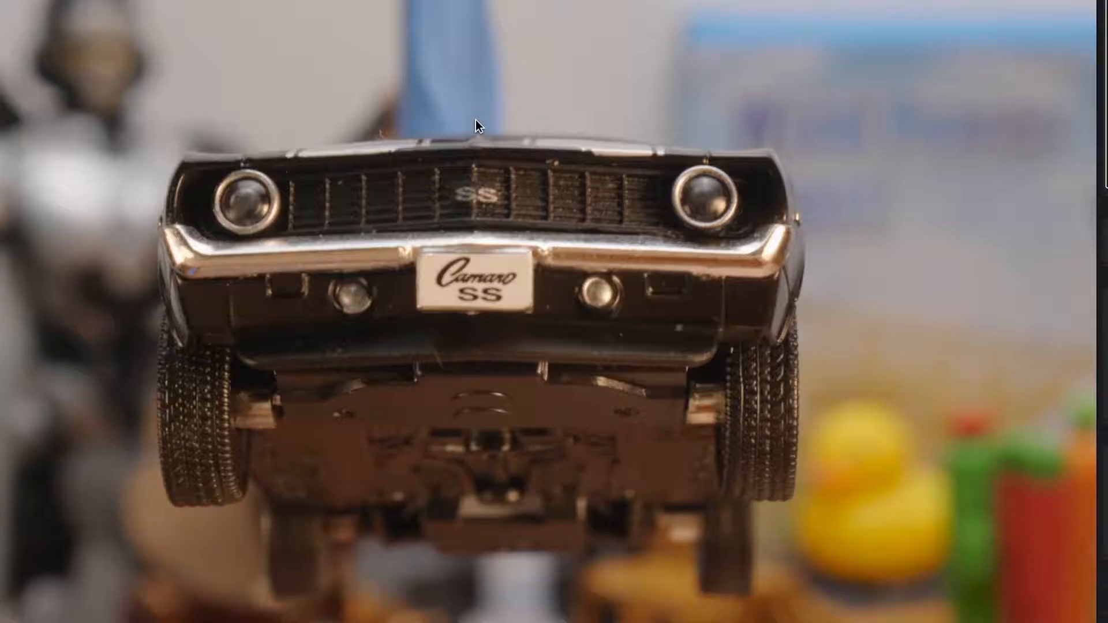
Draw a closed mask around the car's grille, headlights, bumper and licence plate.
left_click(763, 276)
left_click(565, 266)
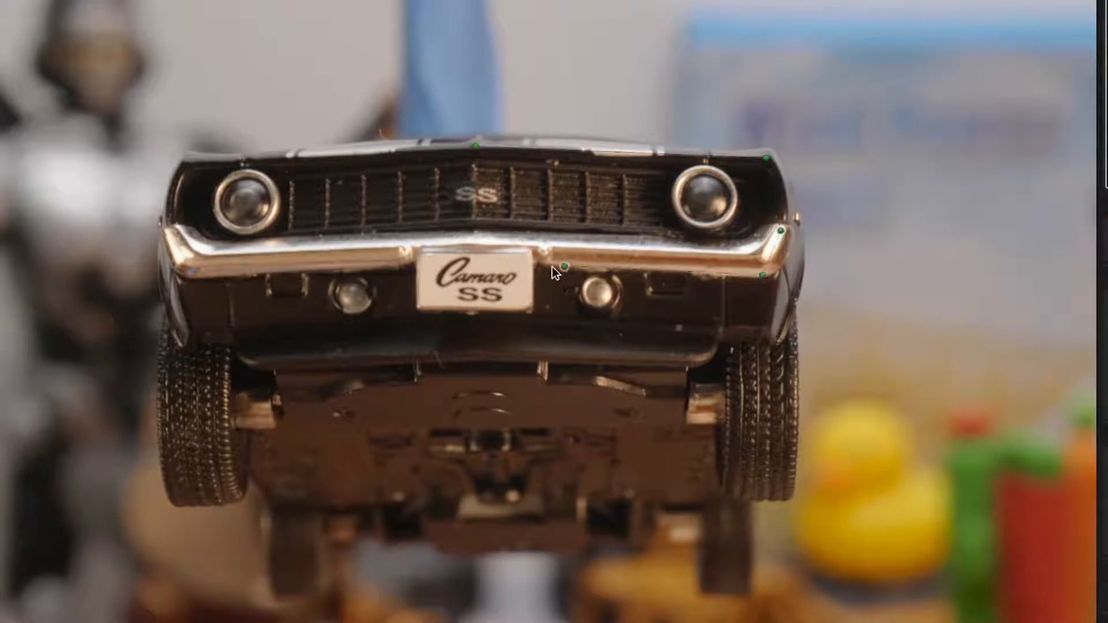
left_click(537, 318)
left_click(199, 262)
left_click(169, 231)
double_click(185, 167)
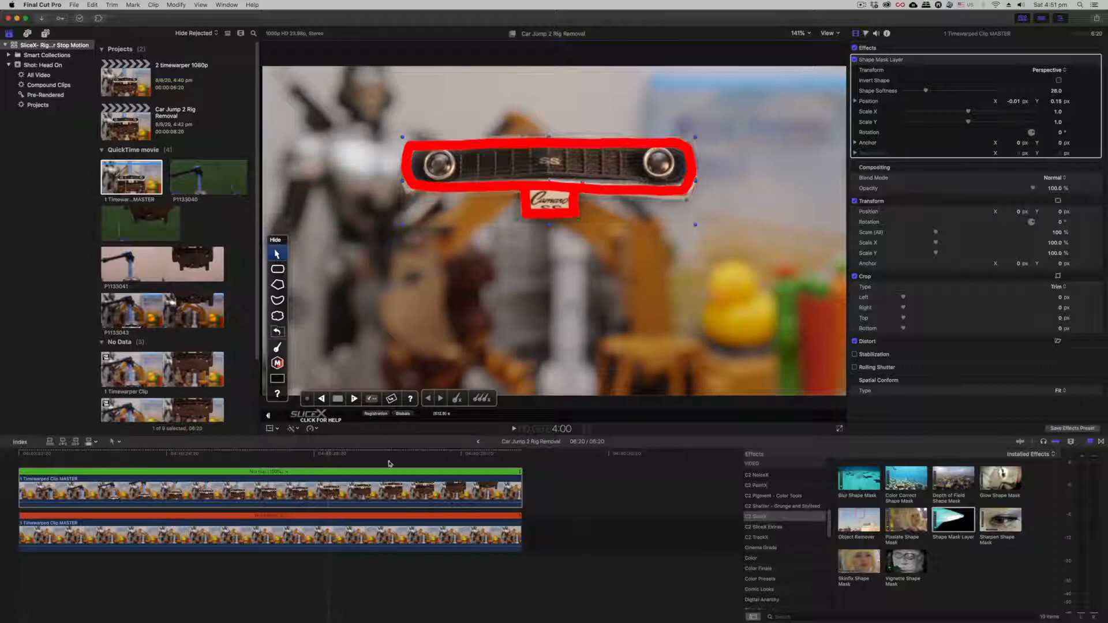
Track the mask forward and backward along the upper clip, starting from 4:40:27:00.
left_click(331, 487)
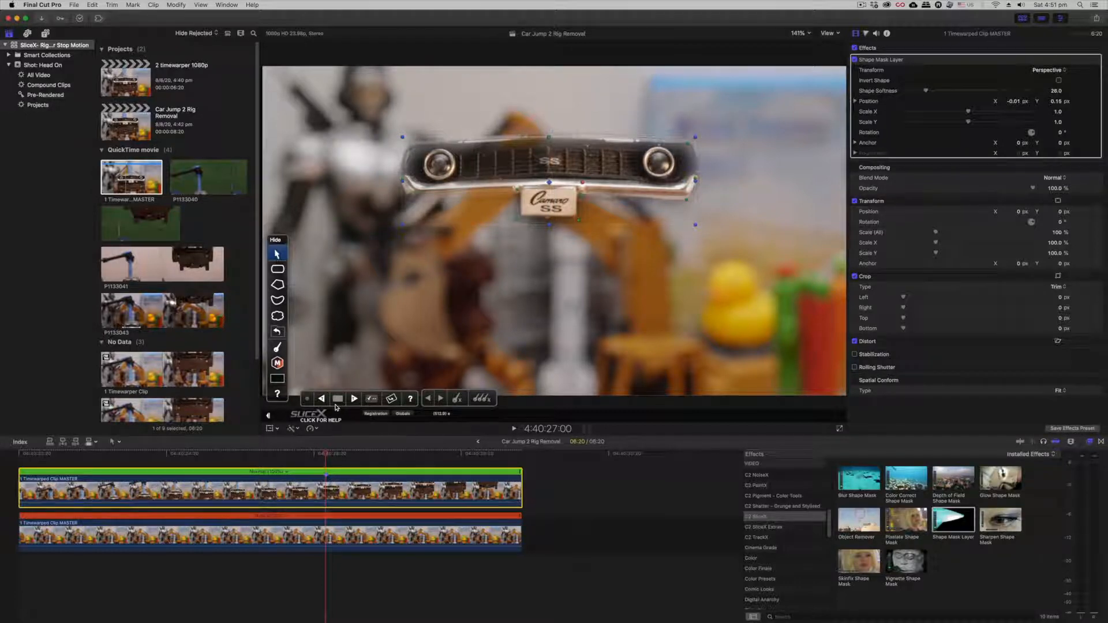
left_click(278, 349)
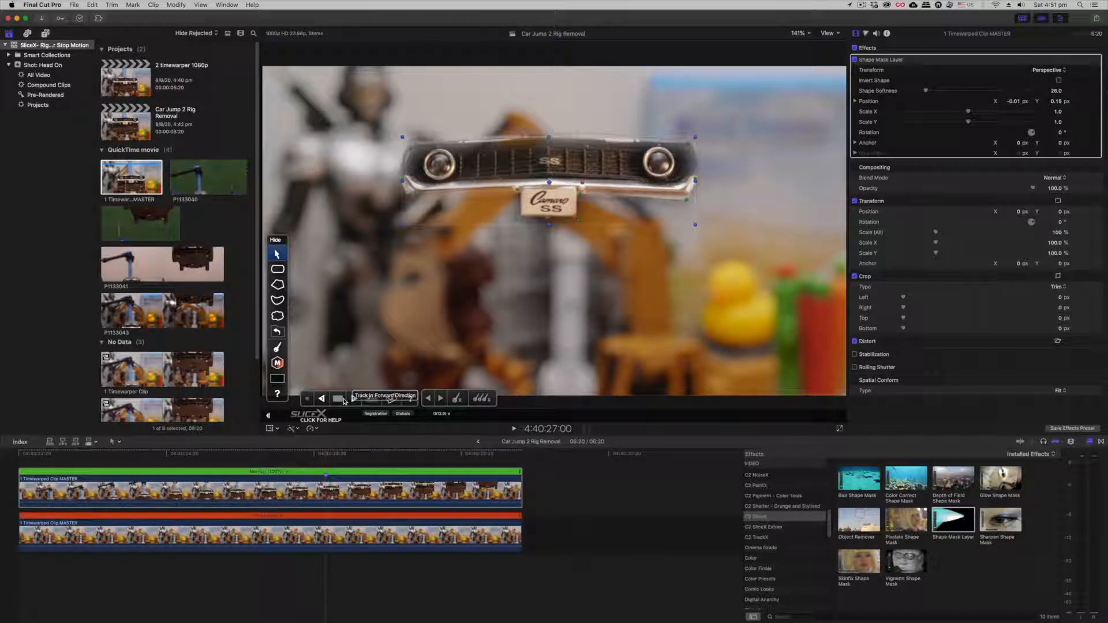
left_click(355, 398)
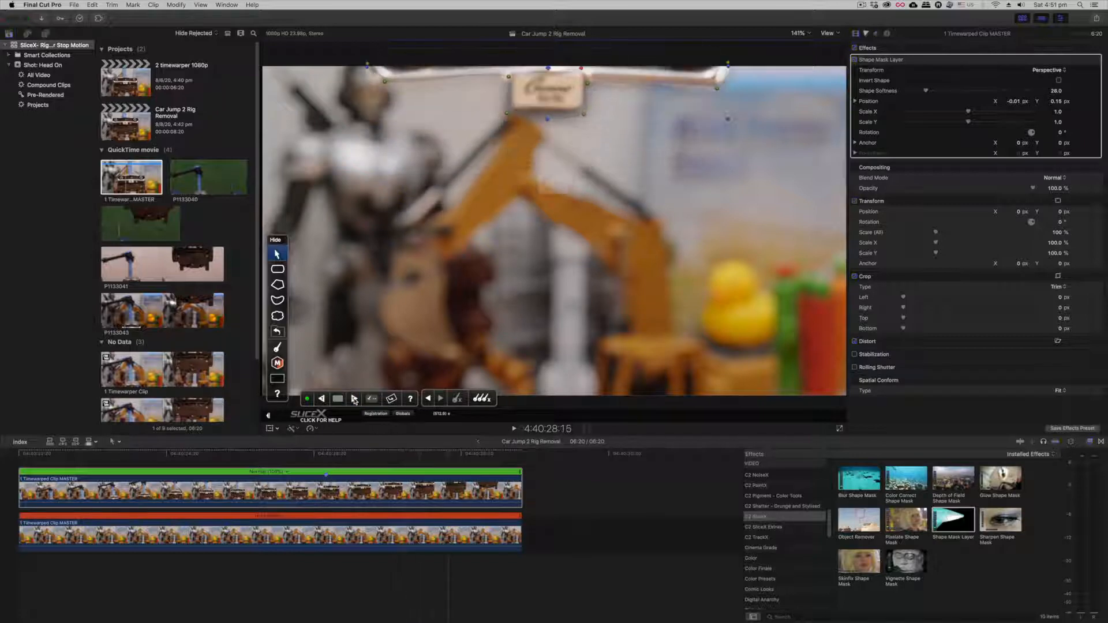
left_click(321, 400)
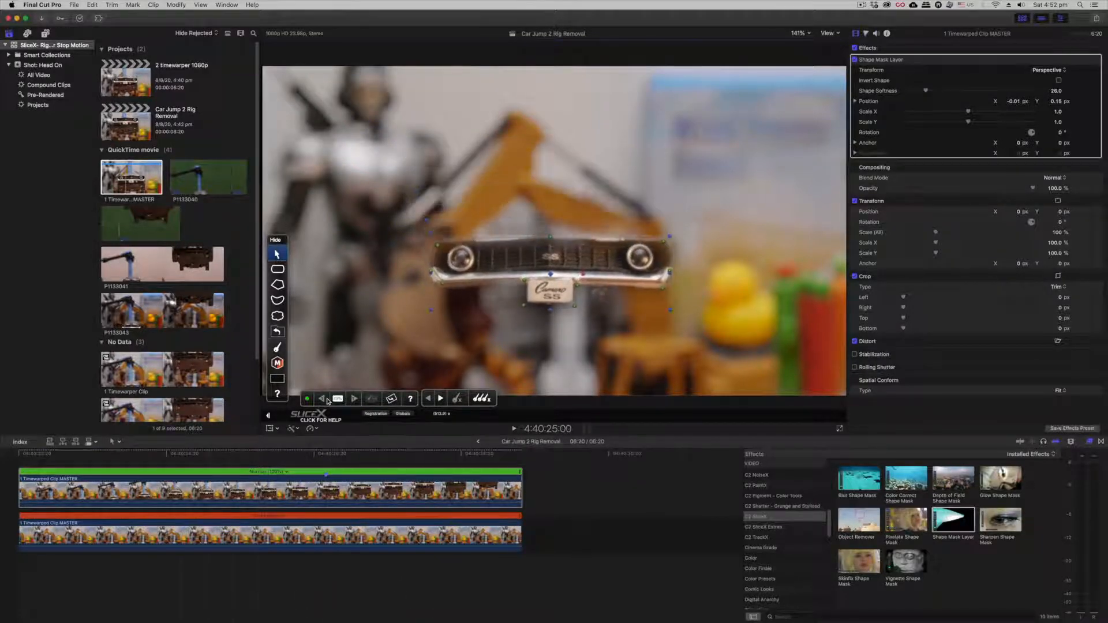
left_click(621, 219)
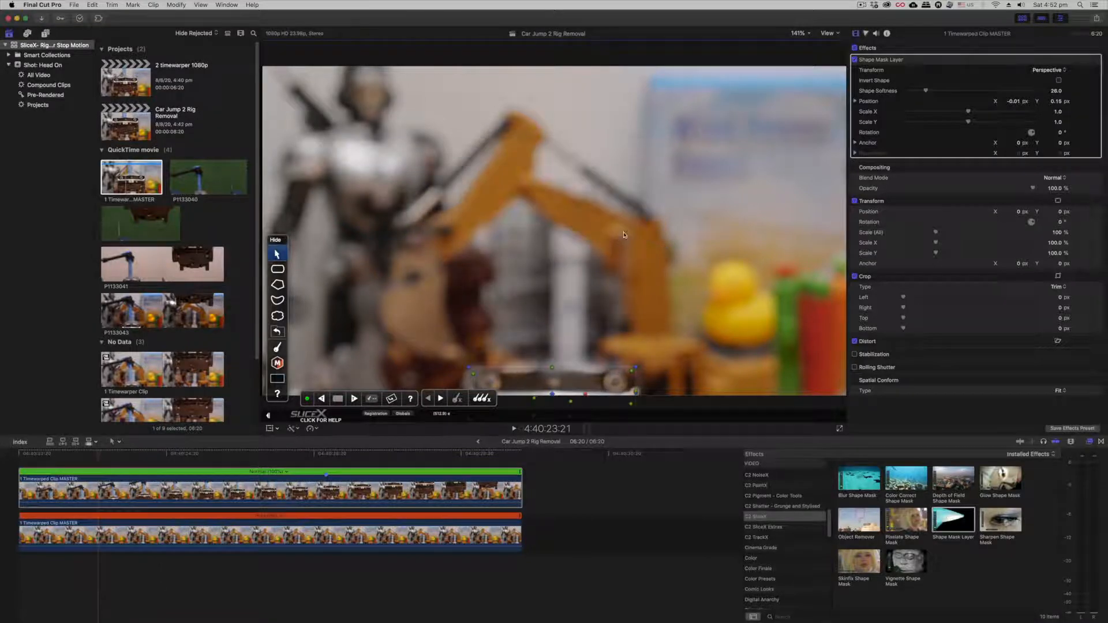
View the picture at 100% and add a keyframe for the mask's Position at 4:40:28:15.
left_click(798, 35)
left_click(805, 74)
left_click(326, 454)
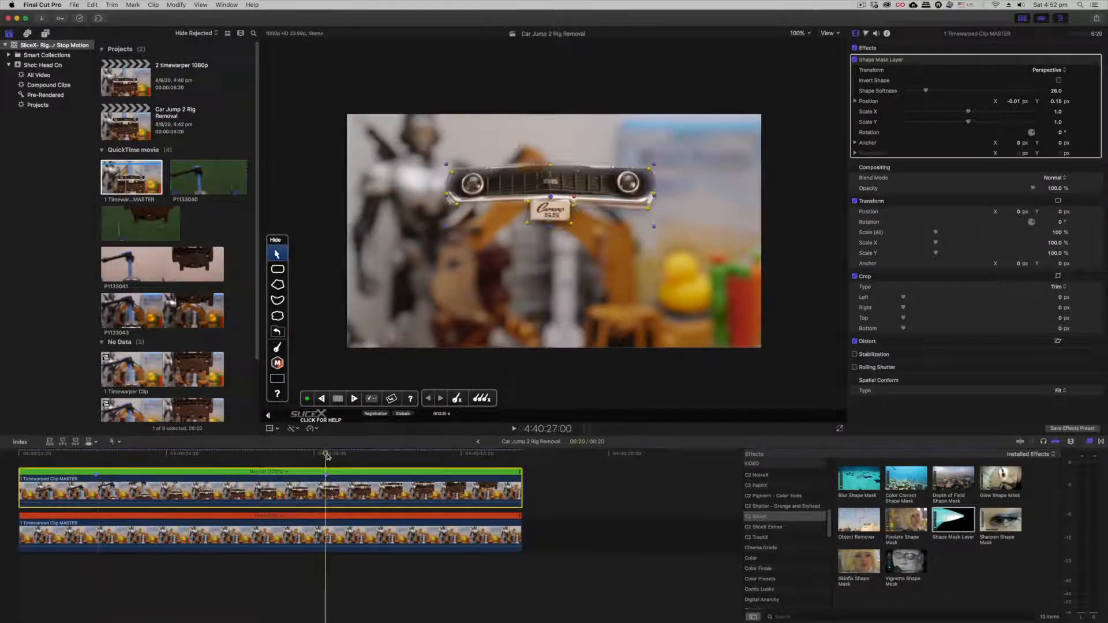
left_click_drag(327, 456, 447, 456)
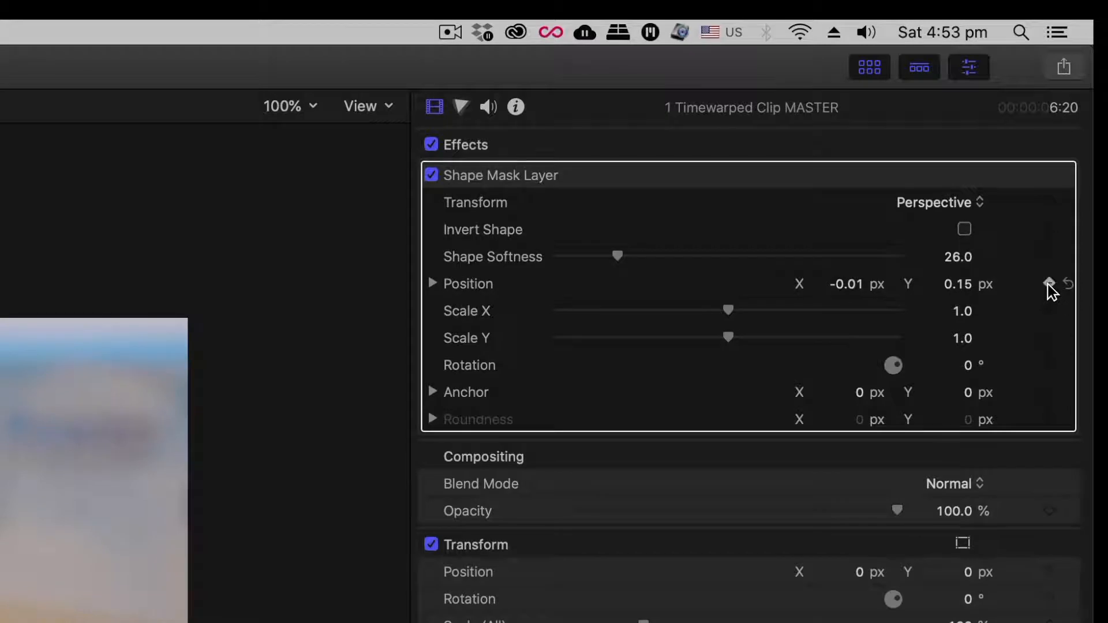
left_click(1049, 283)
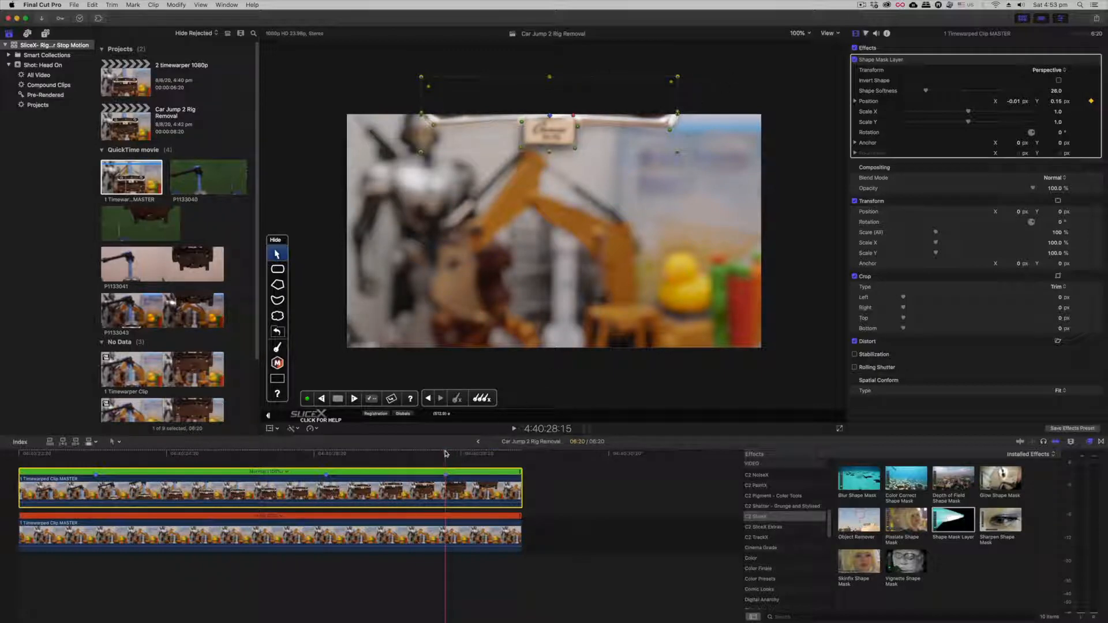
At 4:40:29:14, move the mask up above the frame and set the viewer zoom to 50%.
left_click_drag(445, 454, 517, 458)
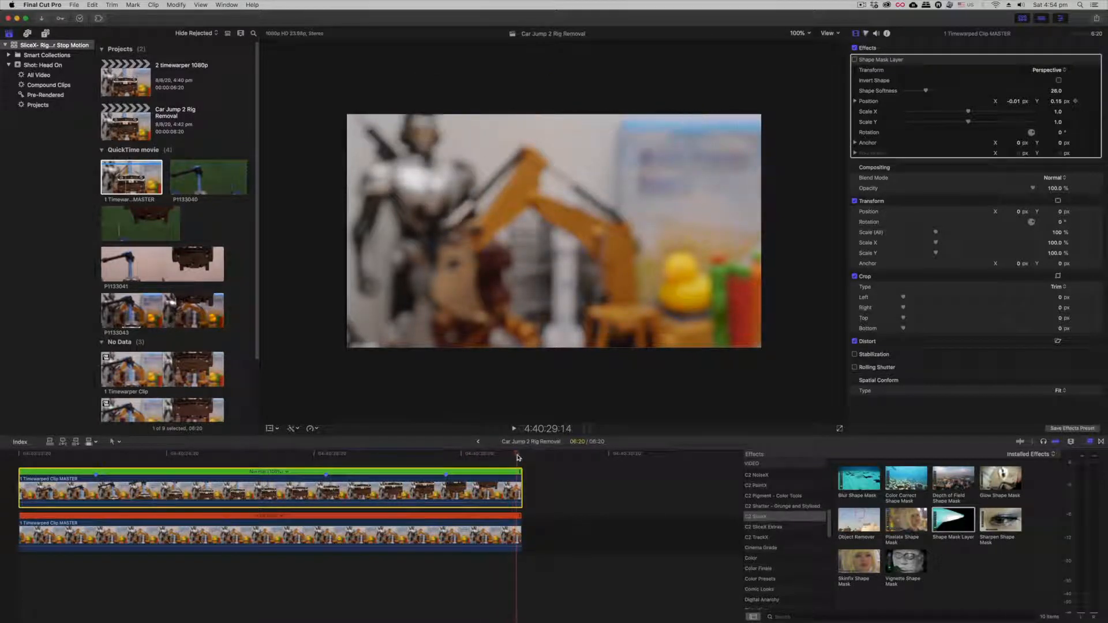
left_click_drag(551, 109, 552, 35)
left_click(799, 33)
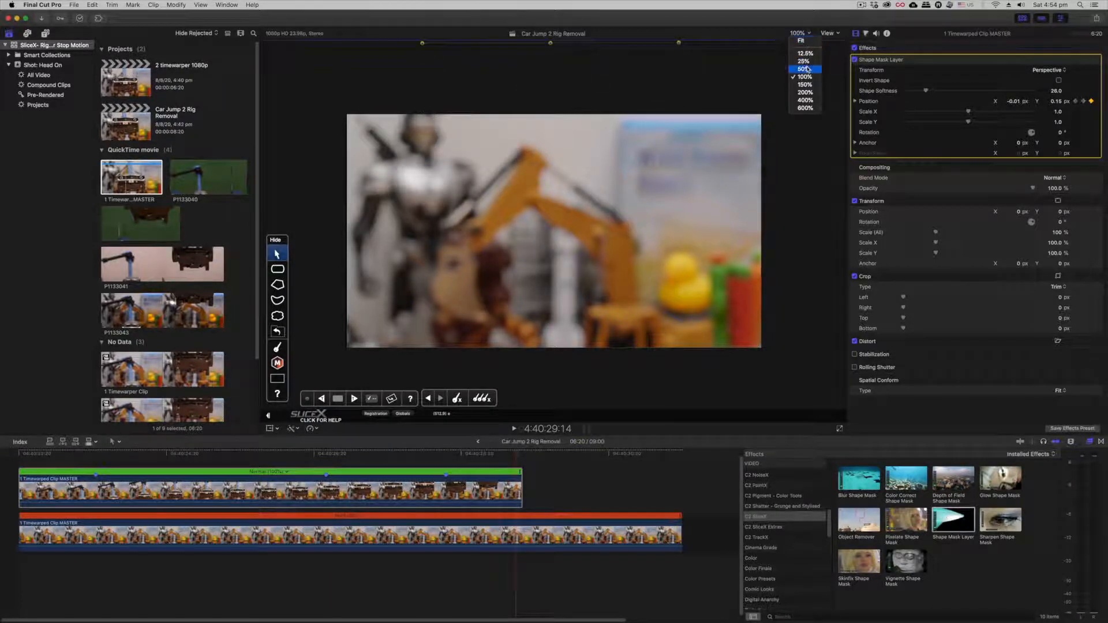
left_click(805, 69)
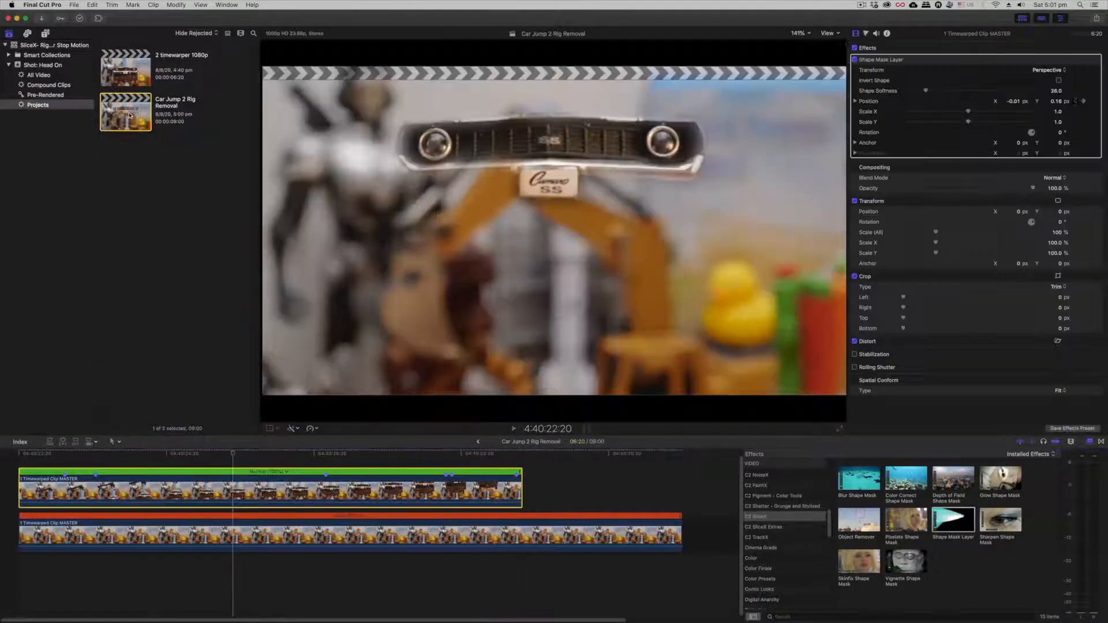
Duplicate the Car Jump 2 Rig Removal project.
left_click(130, 116)
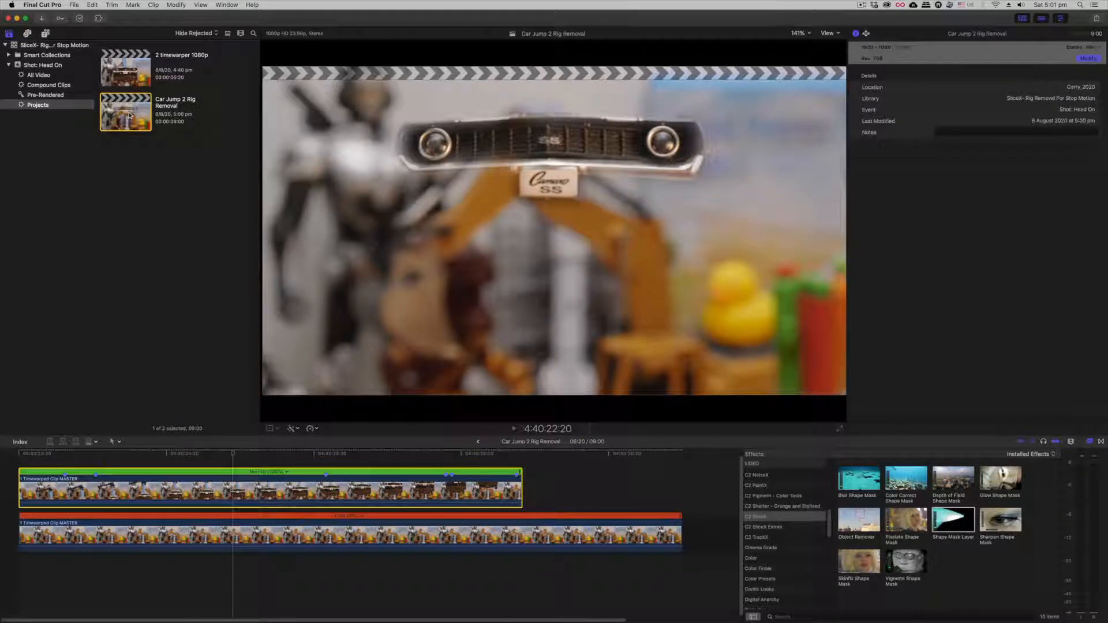
key("super+d")
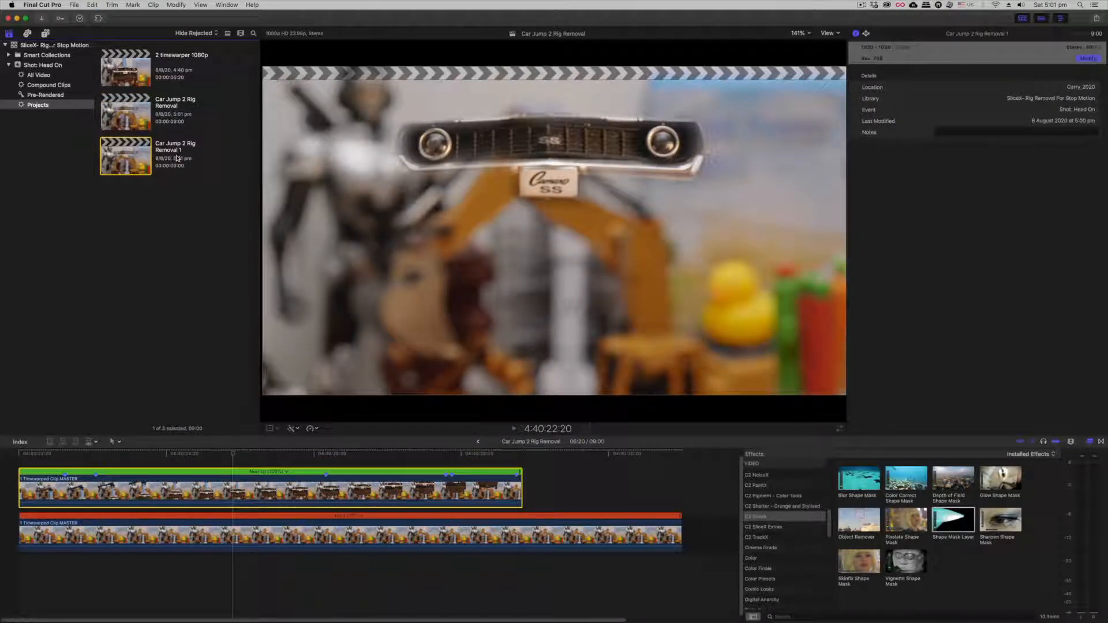
Undo the last project duplication and duplicate the Car Jump 2 Rig Removal project as a snapshot.
key("super+z")
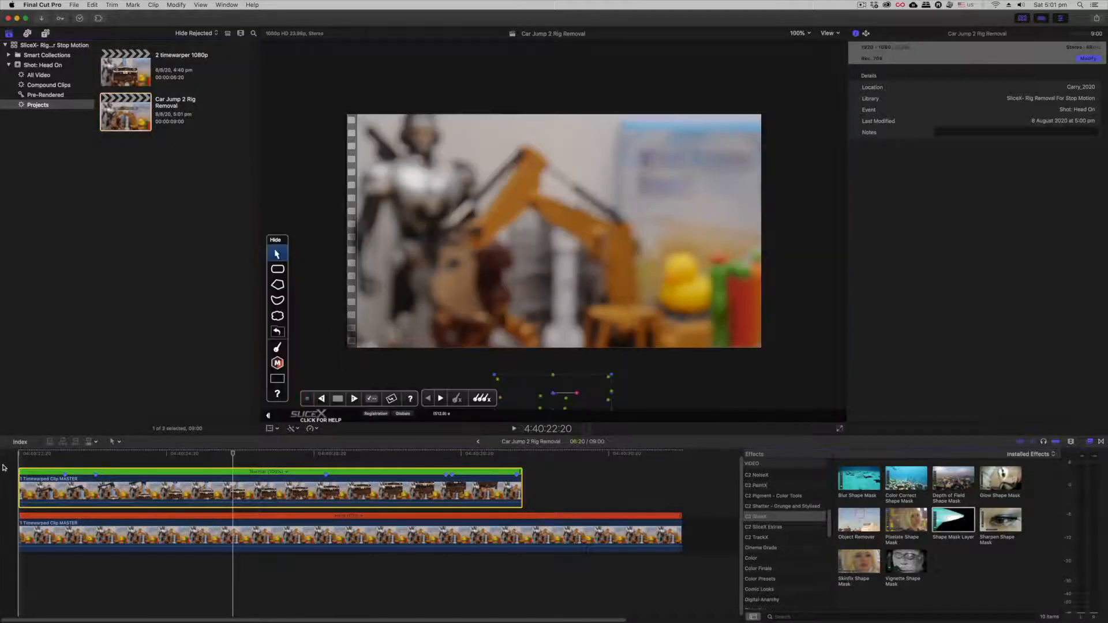
right_click(142, 117)
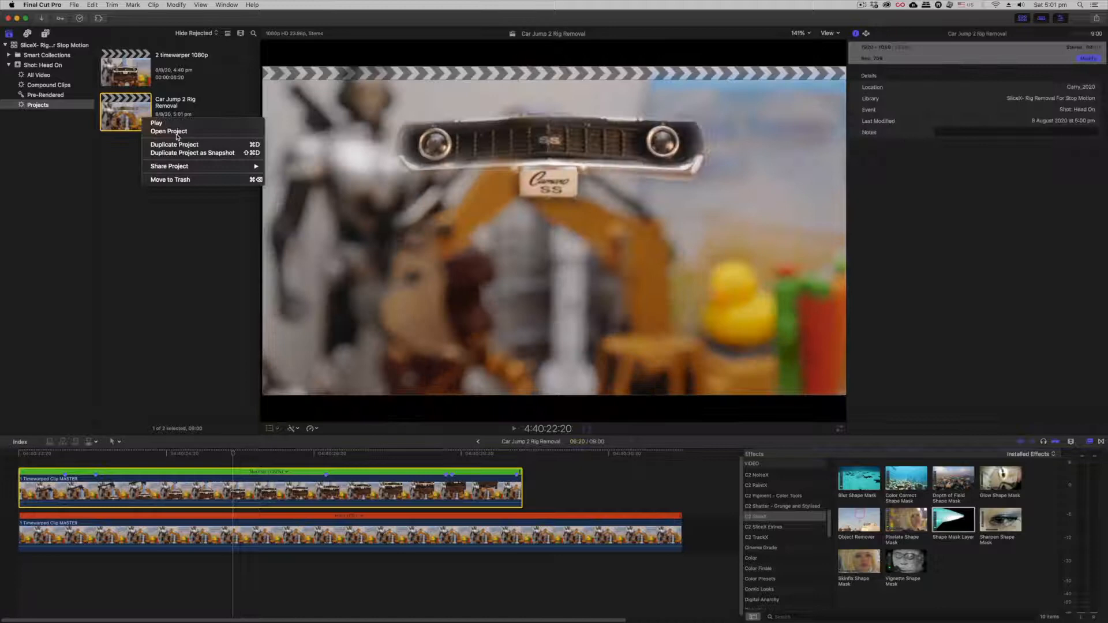
left_click(220, 155)
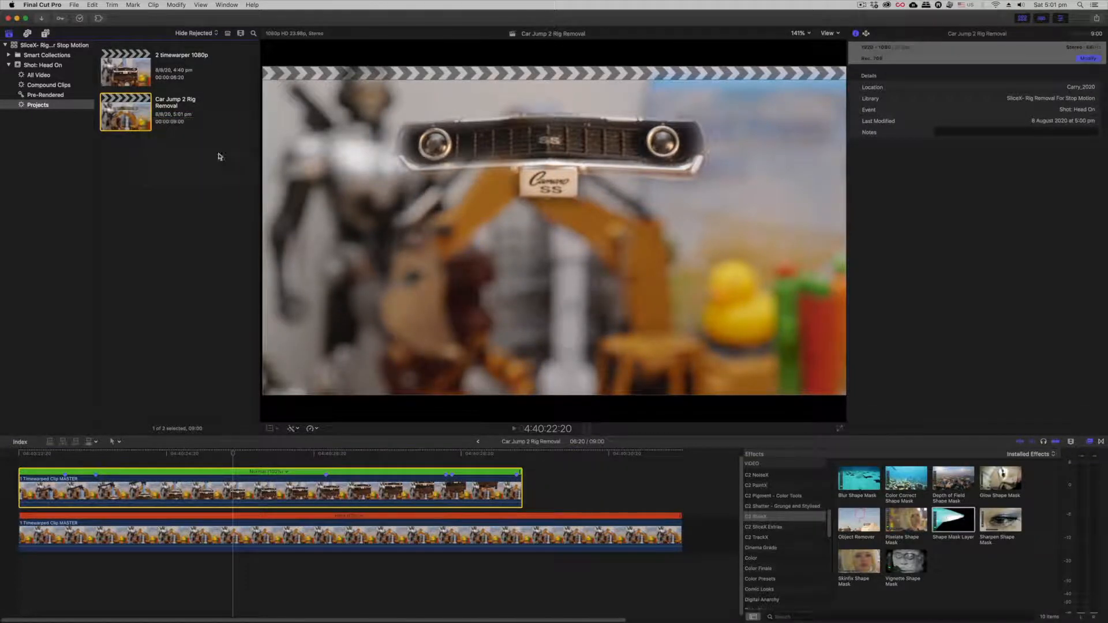
left_click(195, 219)
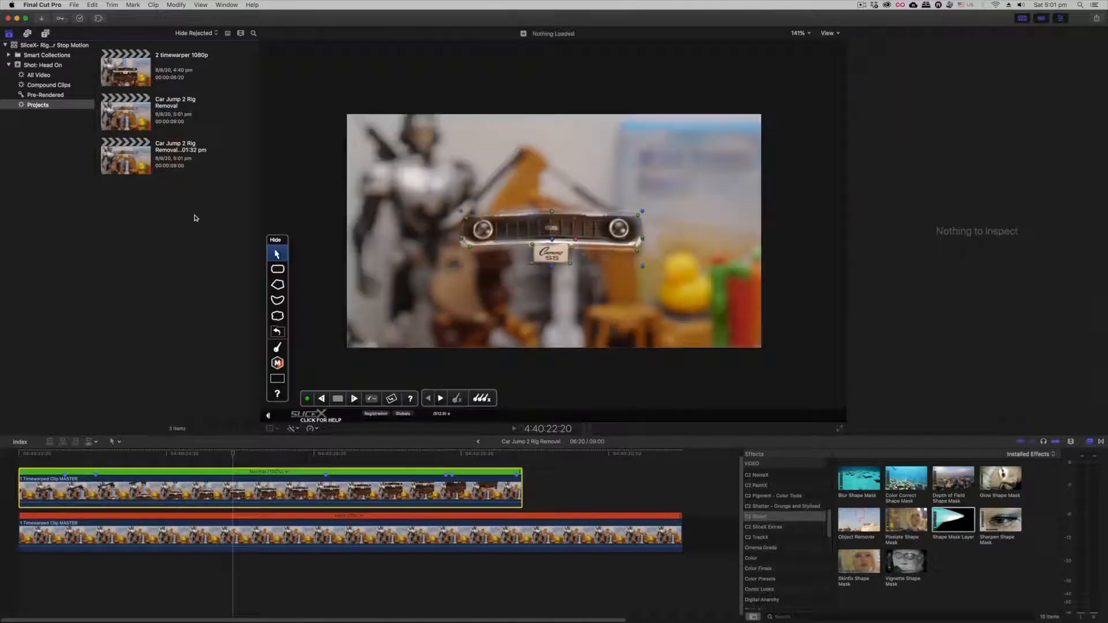
Add a shape keyframe to the car mask on the upper clip at 4:40:27:00.
left_click_drag(365, 456, 284, 454)
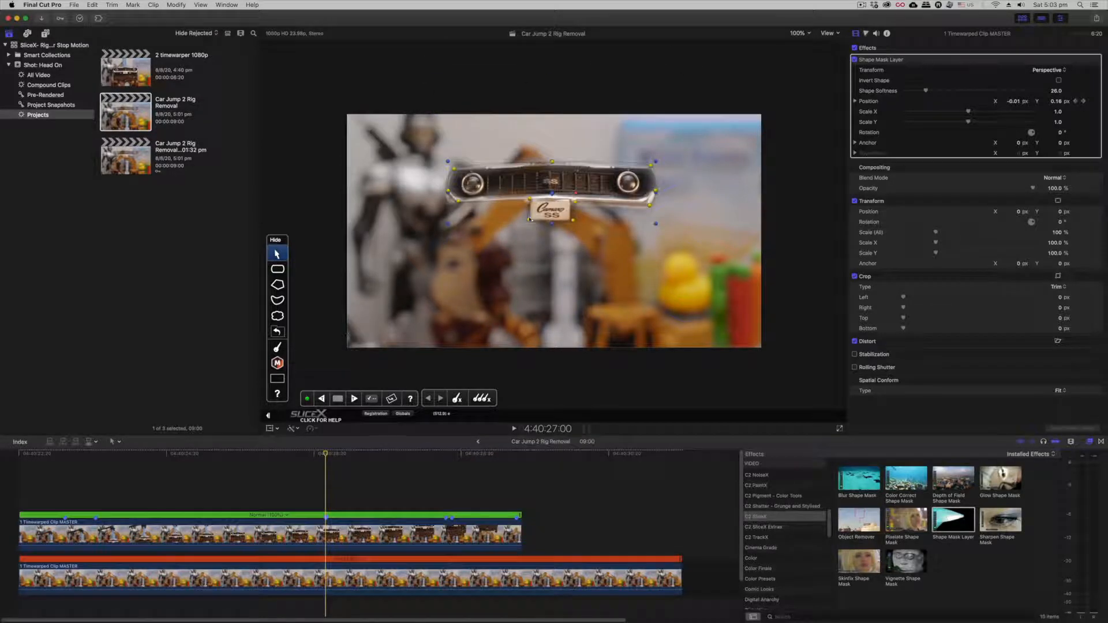
left_click(552, 164)
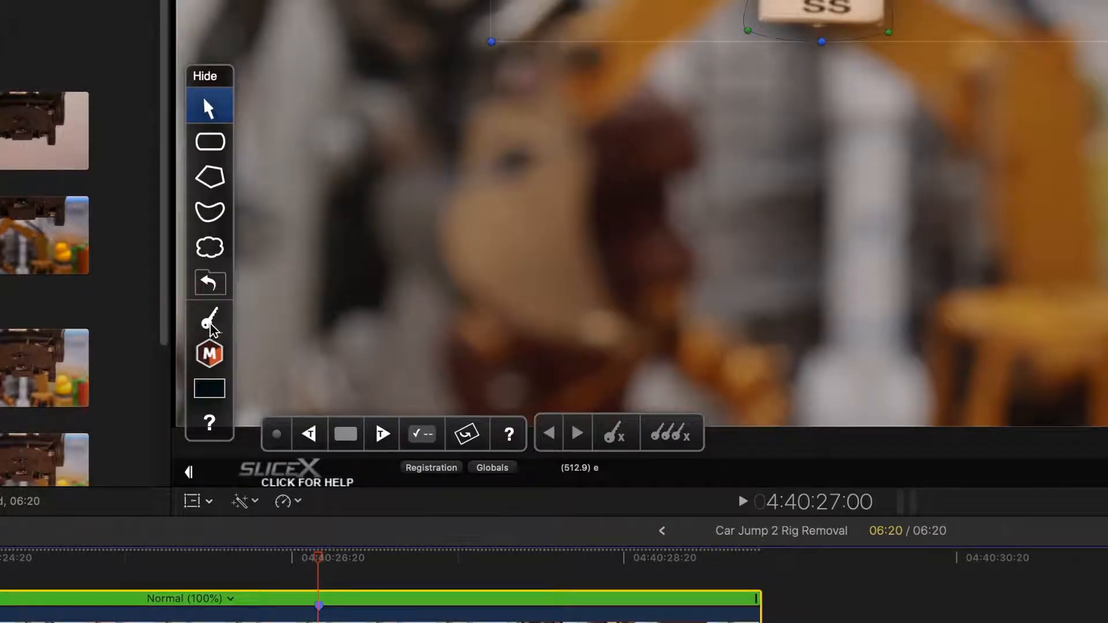
left_click(211, 328)
left_click(210, 325)
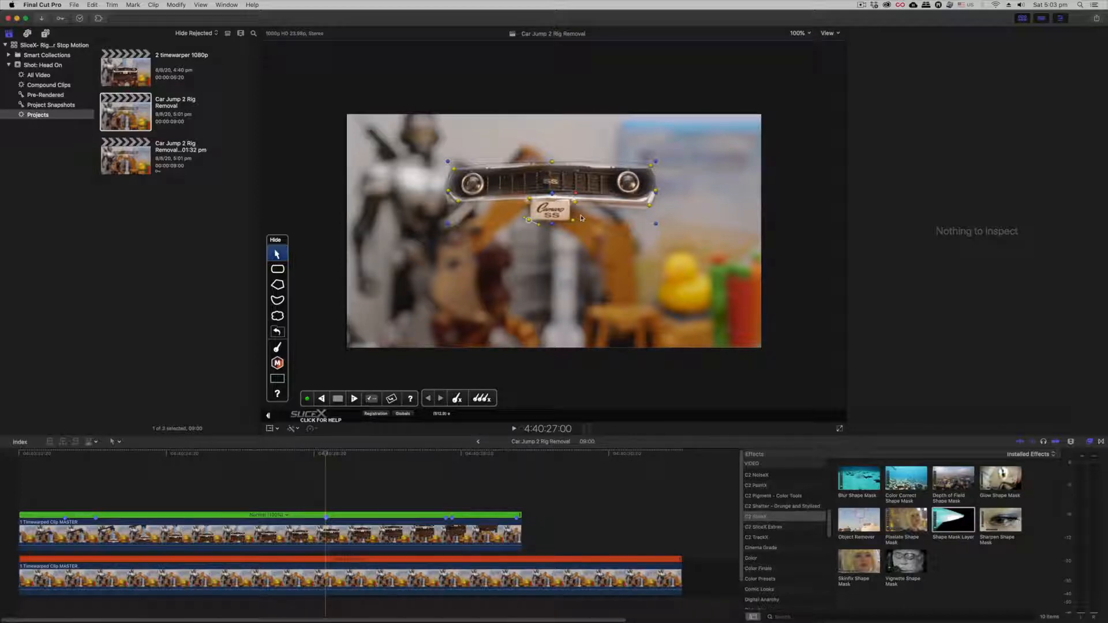
Try moving the whole mask by its centre point and undo the move.
left_click(503, 215)
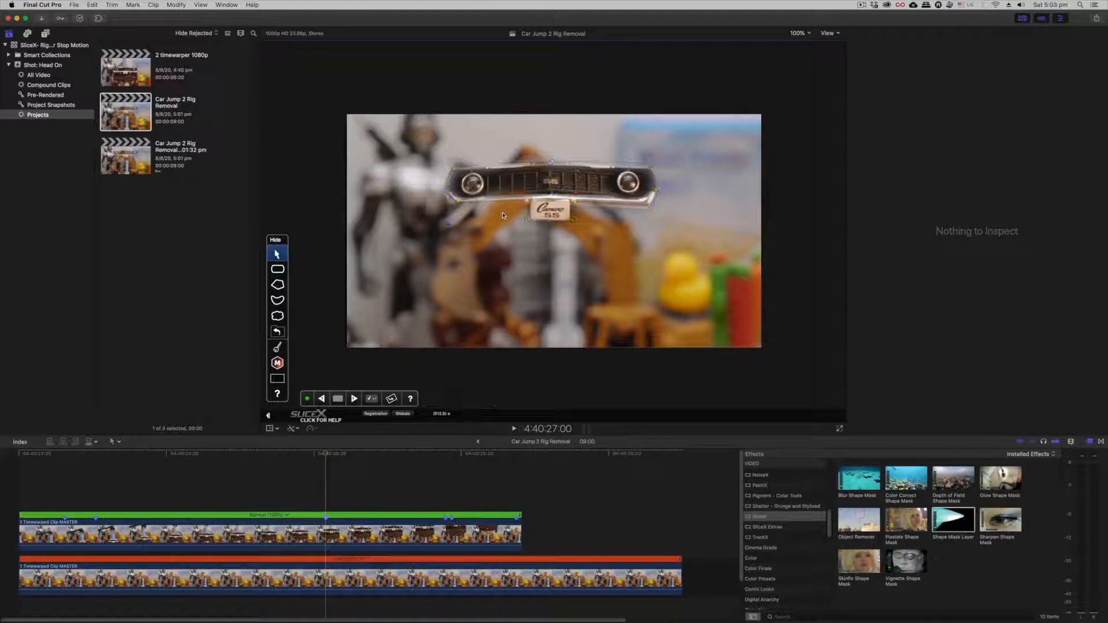
left_click(494, 197)
left_click(477, 217)
left_click(492, 192)
left_click(468, 233)
left_click(491, 198)
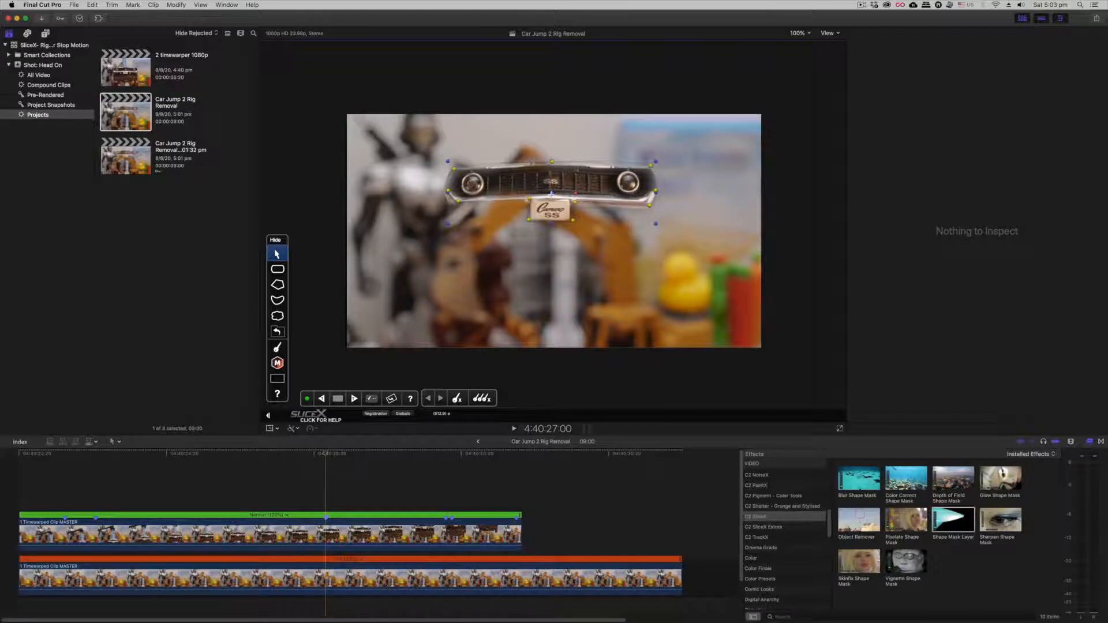
mouse_move(552, 193)
left_mouse_down()
mouse_move(531, 229)
mouse_move(562, 199)
left_mouse_up()
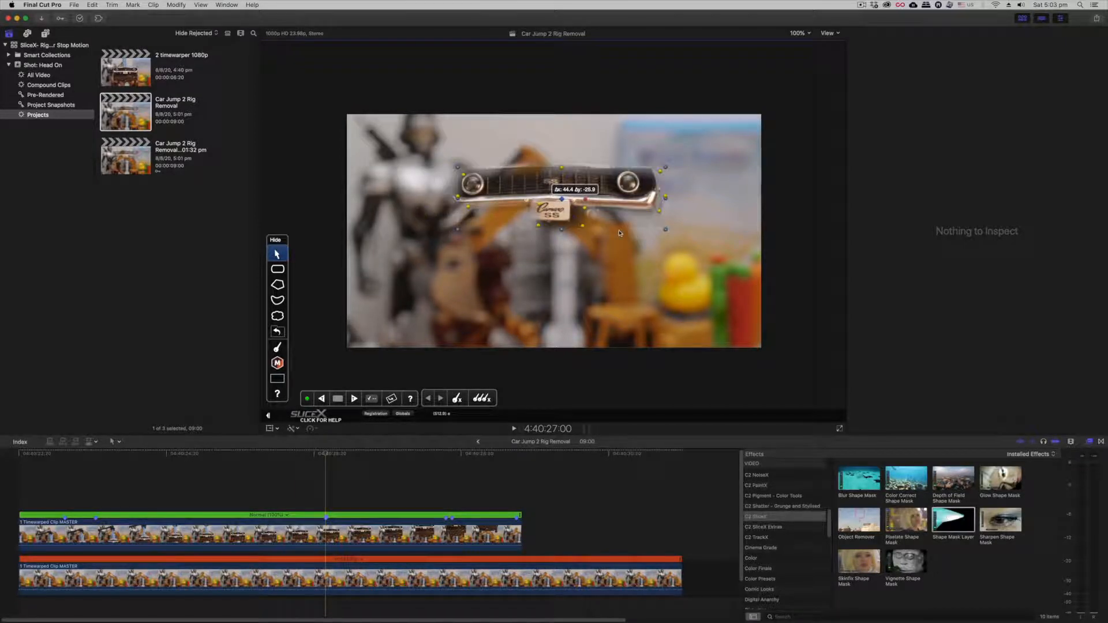
key("super+z")
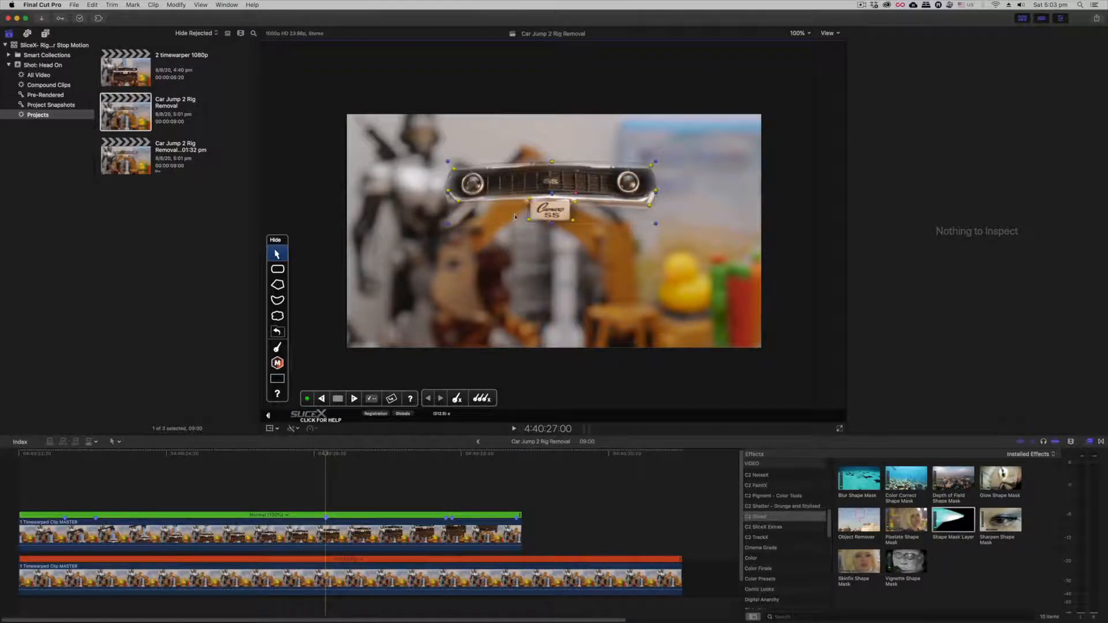
Pull the mask's lower points outward and down so the shape encloses the car's wheels and underside.
left_click(616, 200)
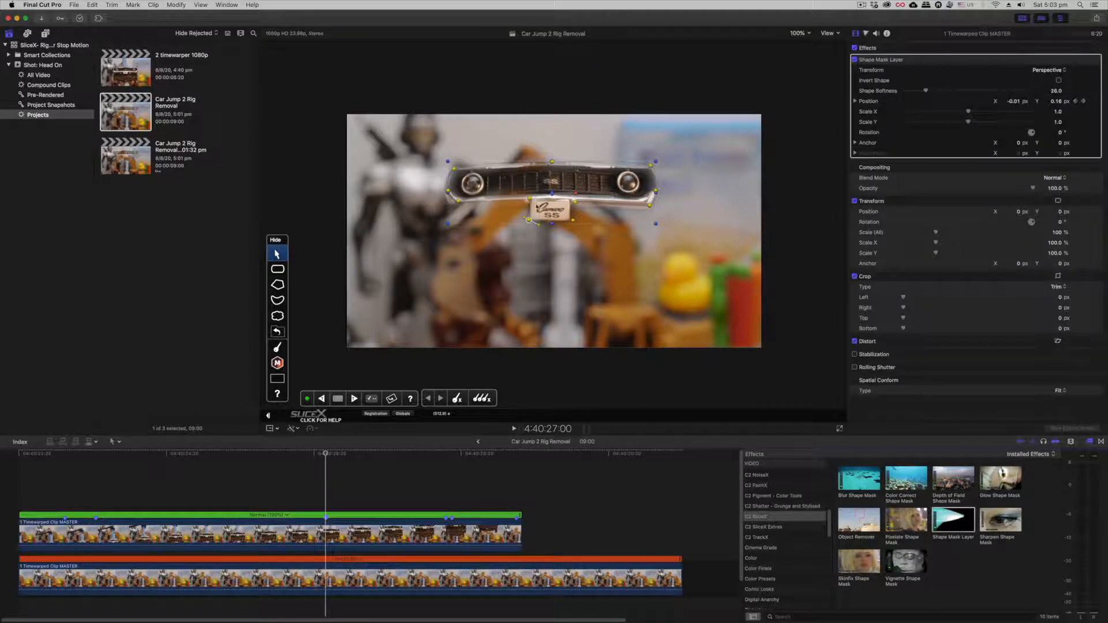
left_click_drag(529, 198, 423, 356)
left_click_drag(529, 220, 522, 347)
left_click_drag(573, 220, 677, 300)
left_click_drag(592, 341, 648, 328)
right_click(648, 329)
left_click_drag(523, 347, 486, 330)
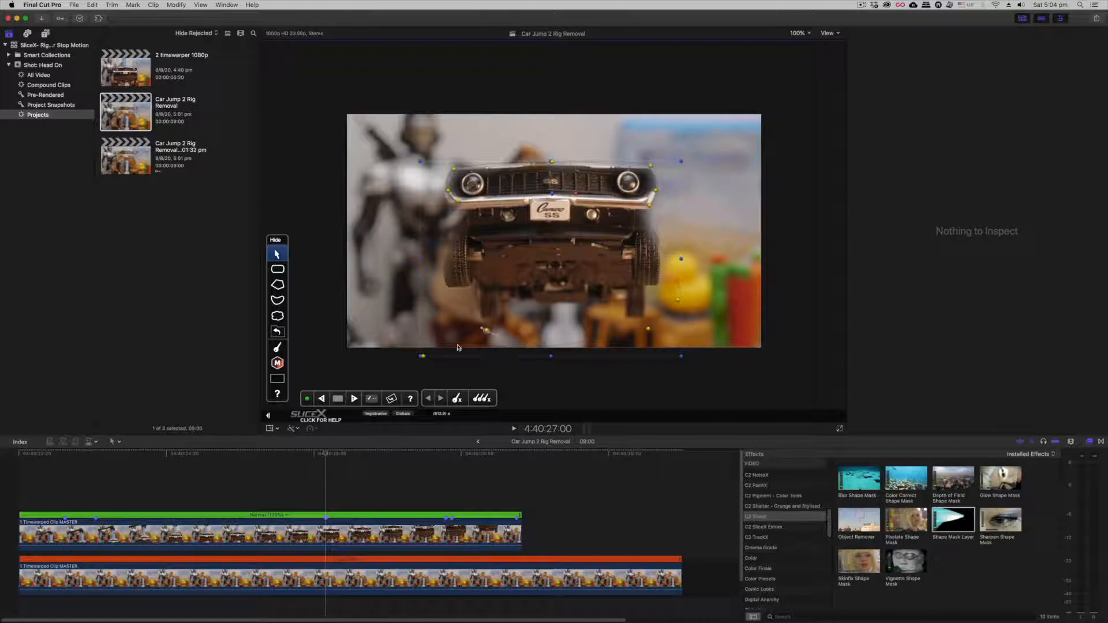
left_click_drag(422, 356, 446, 295)
Reposition the mask's side and upper points around the front bumper and hood edge, with the viewer at 200%.
left_click_drag(457, 201, 423, 202)
left_click_drag(448, 190, 442, 159)
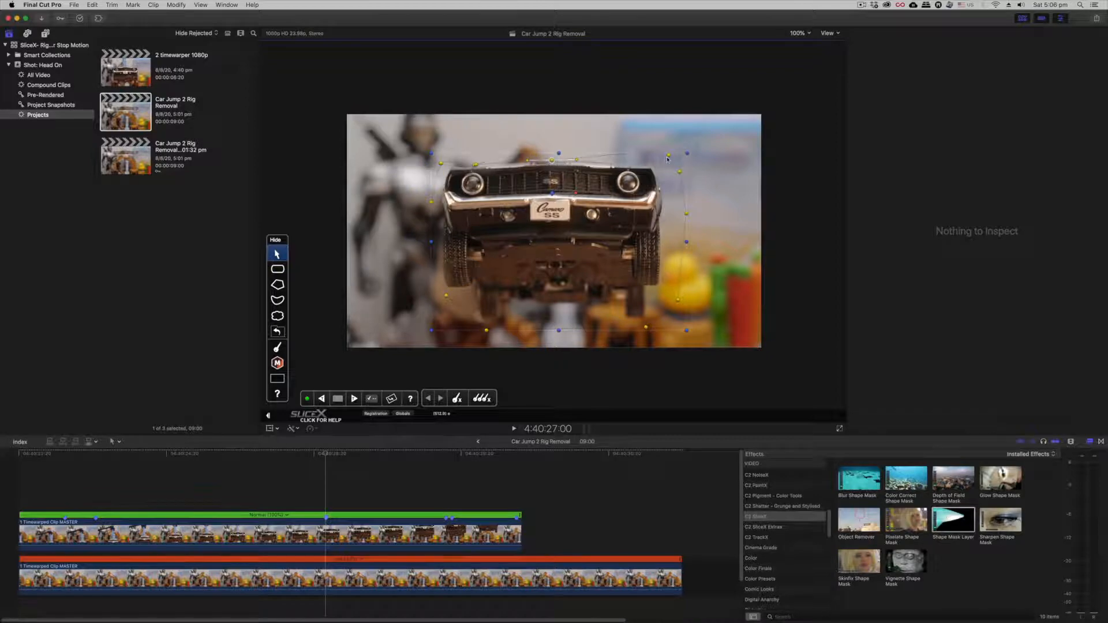
left_click_drag(673, 158, 624, 163)
key("super+z")
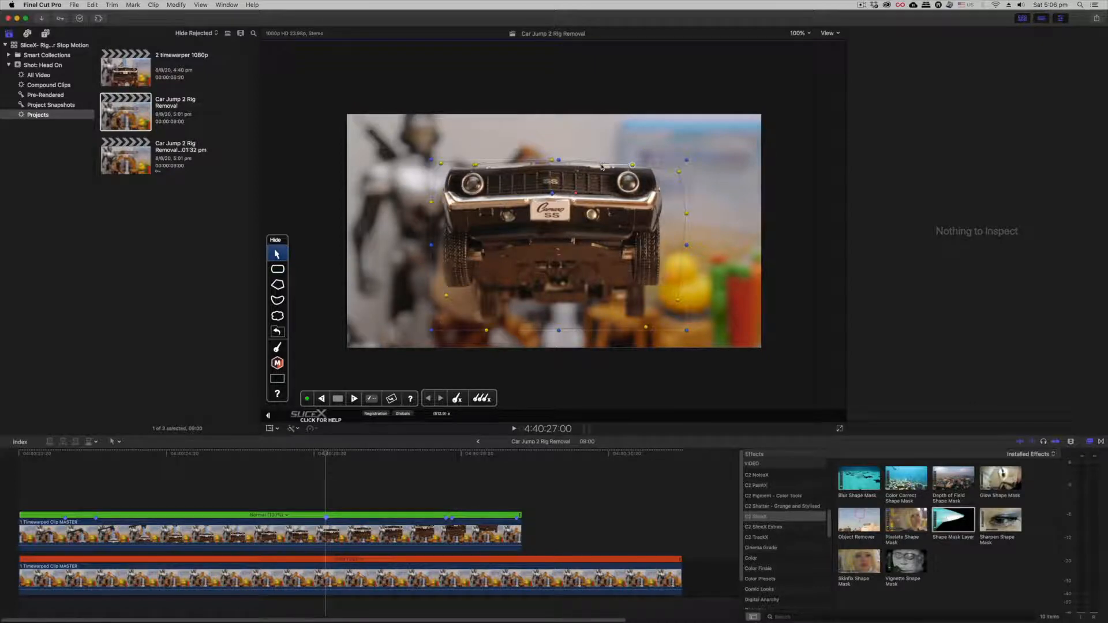
left_click(601, 166)
key("super+equal")
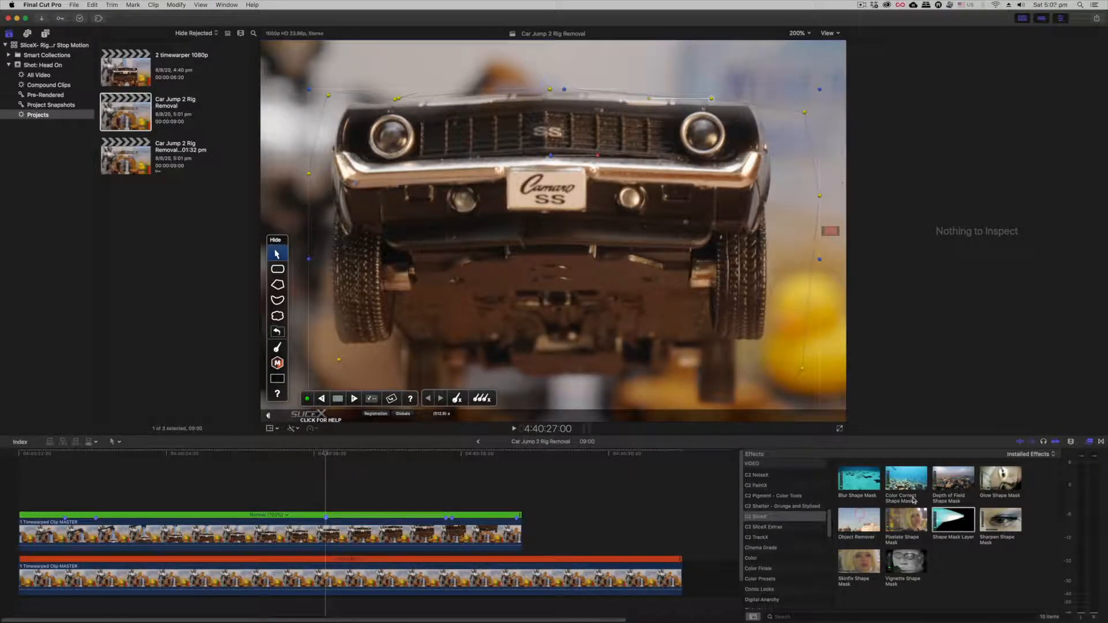
In the upper clip's Shape Mask Layer, straighten the curve beside the front wheel nearest the duck and make that point Linear to Previous Point.
left_click(479, 531)
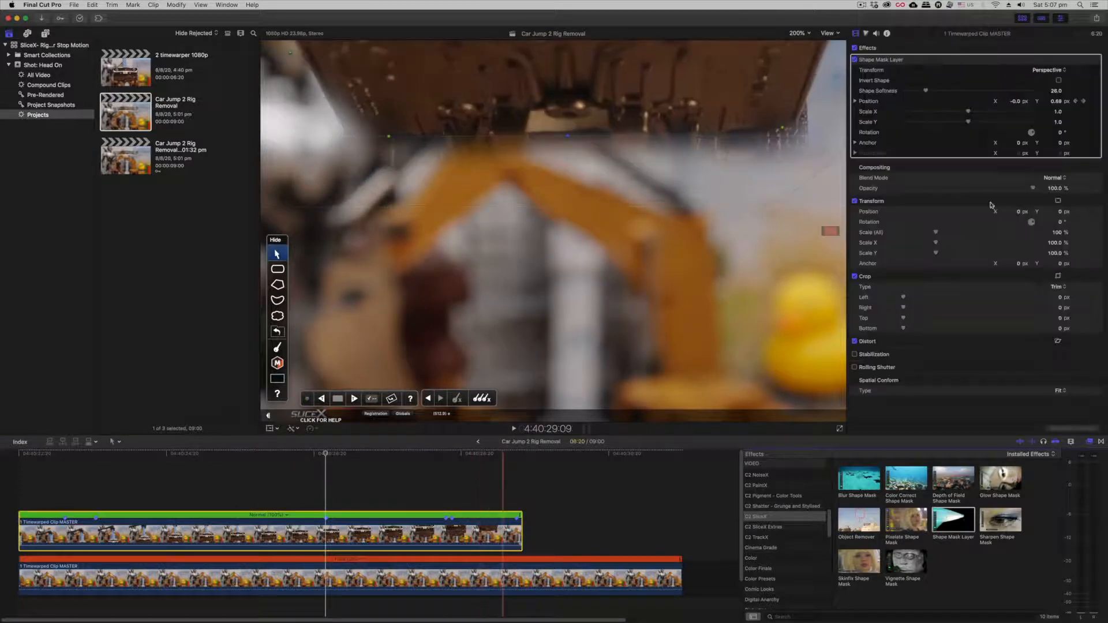
left_click(934, 64)
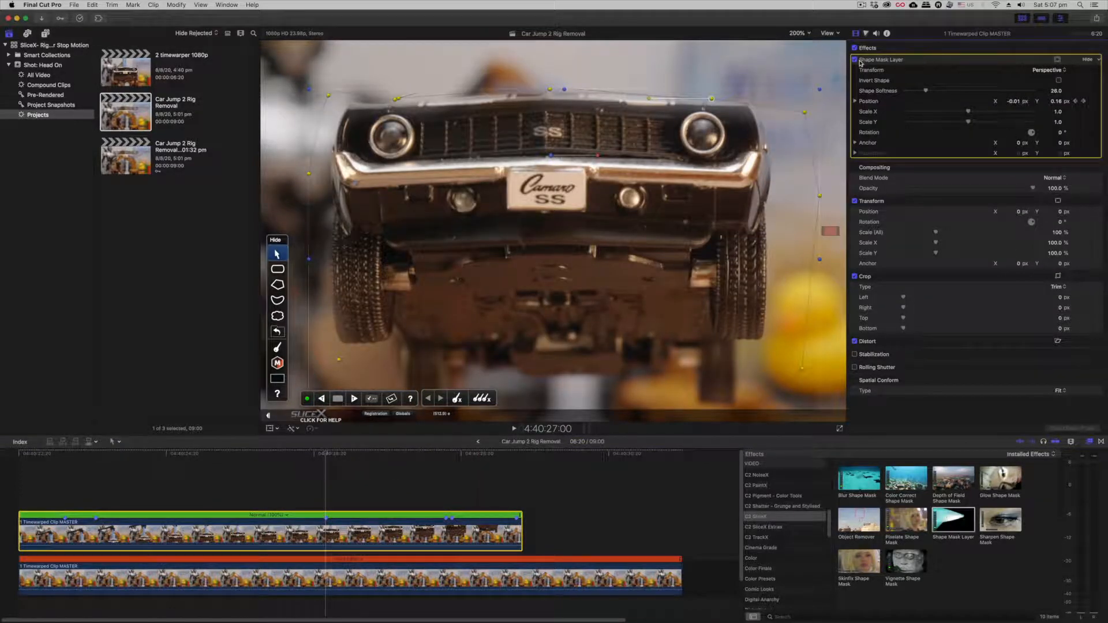
left_click(400, 99)
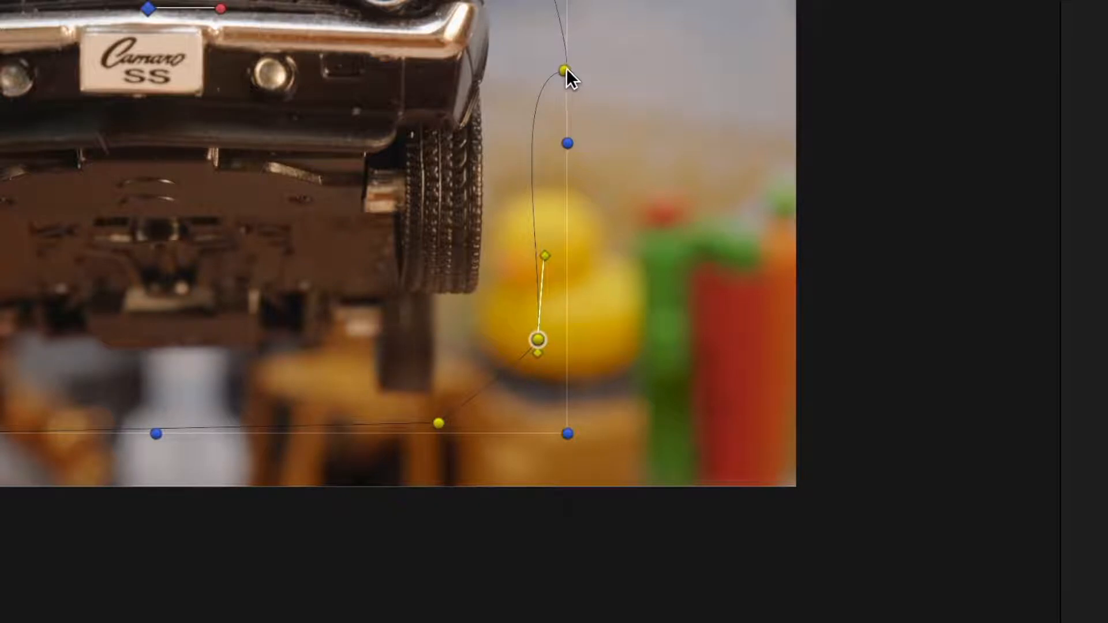
left_click(564, 71)
left_click_drag(510, 78, 564, 144)
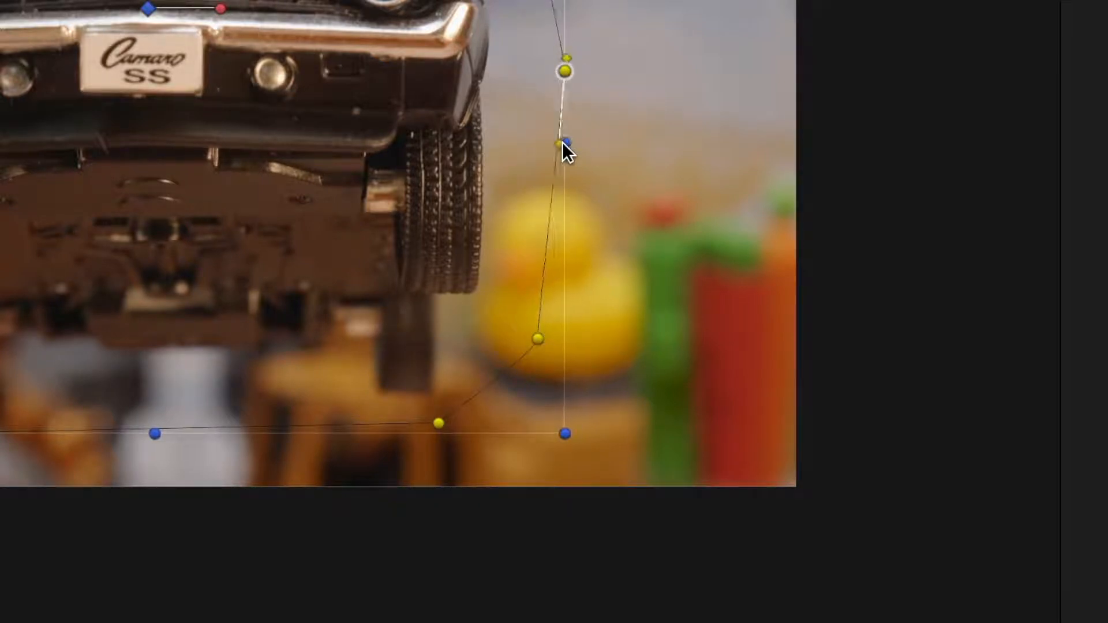
right_click(565, 71)
mouse_move(635, 123)
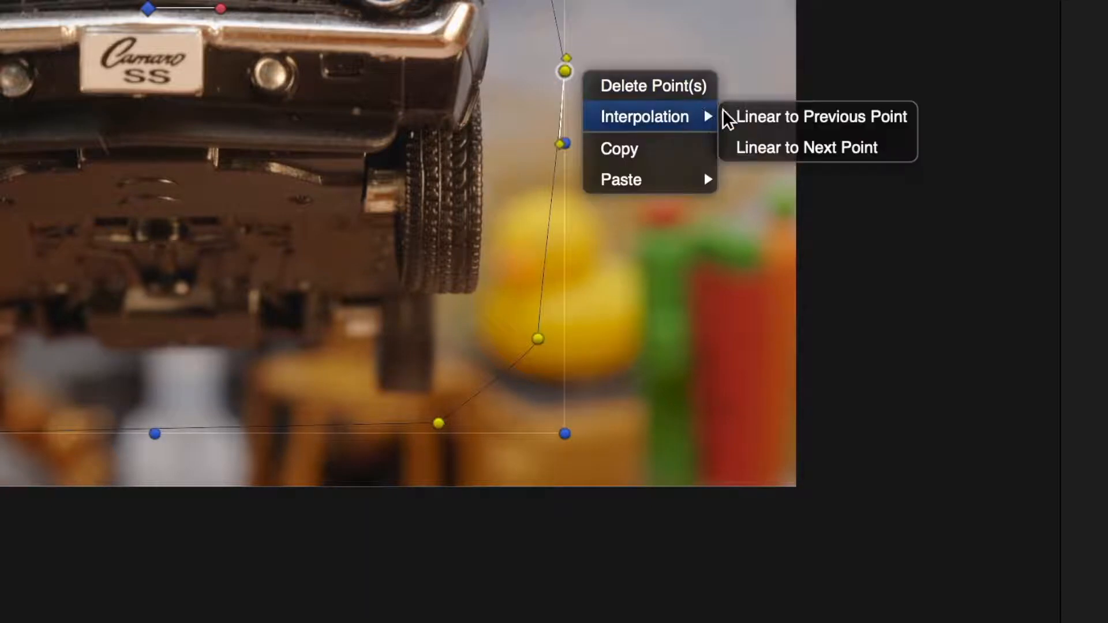
left_click(760, 121)
right_click(565, 71)
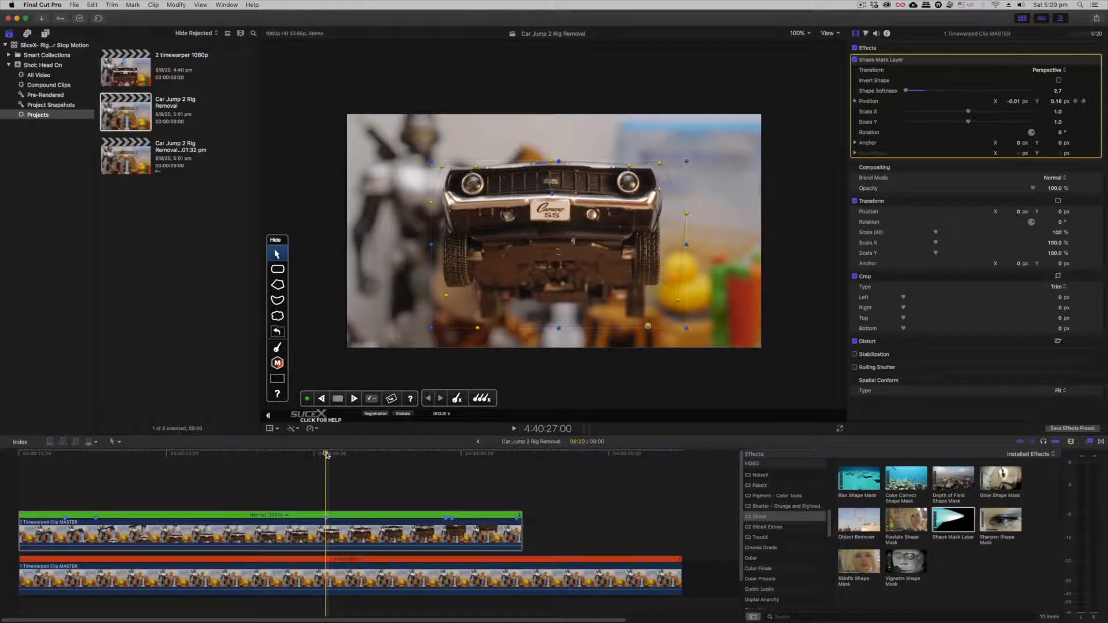
At 4:40:24:21, raise the mask's top centre point above the car's roof and fine-tune it at 200% zoom.
left_click_drag(327, 455, 184, 483)
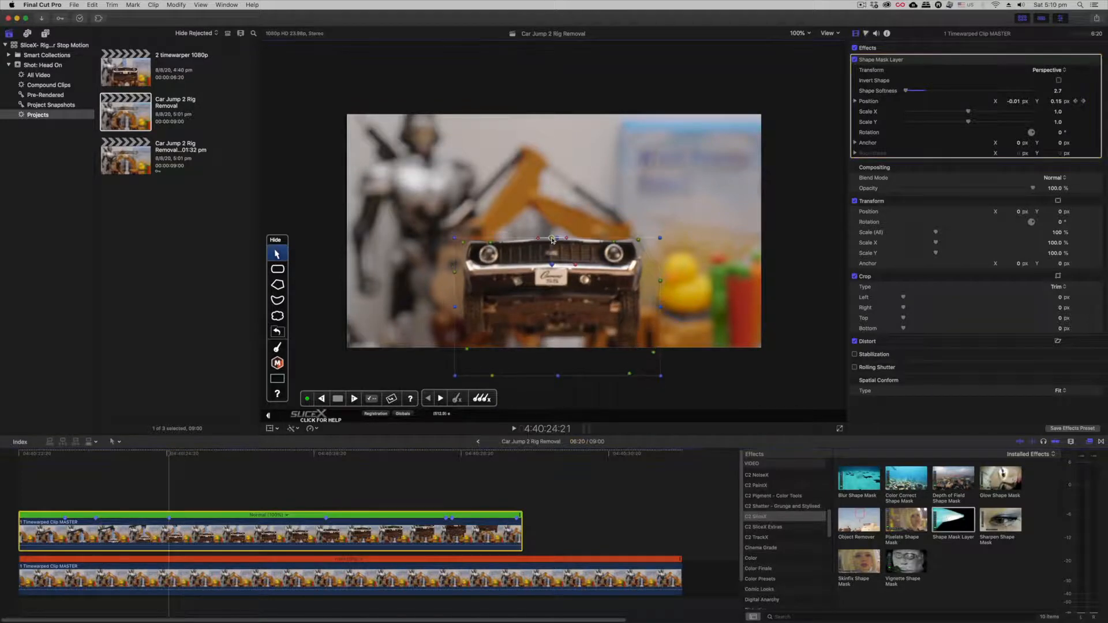
left_click_drag(551, 239, 552, 214)
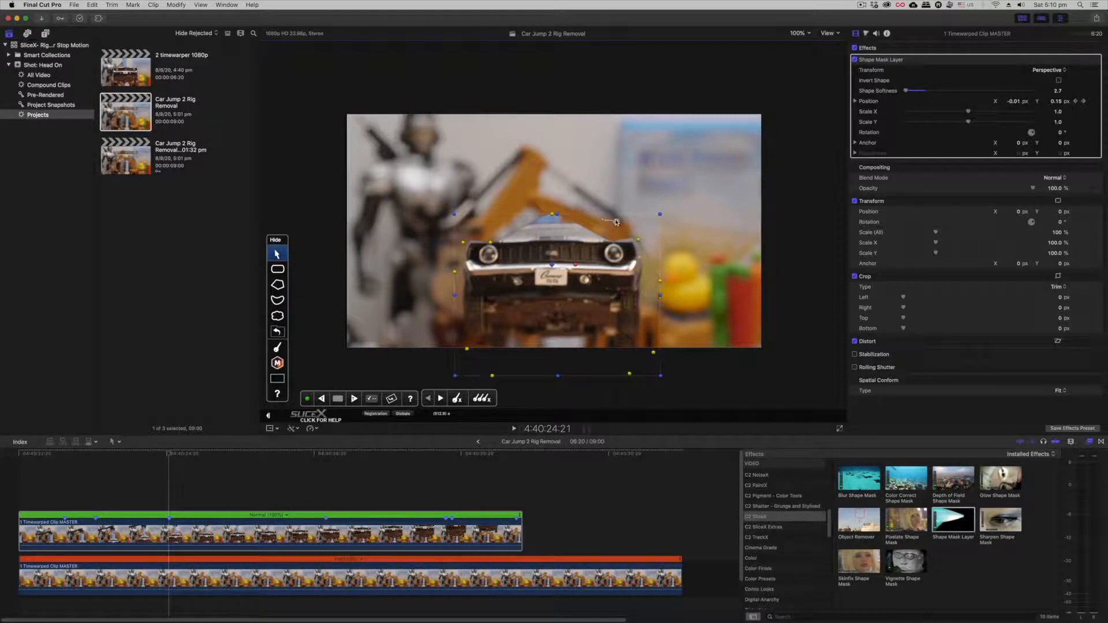
key("super+equal")
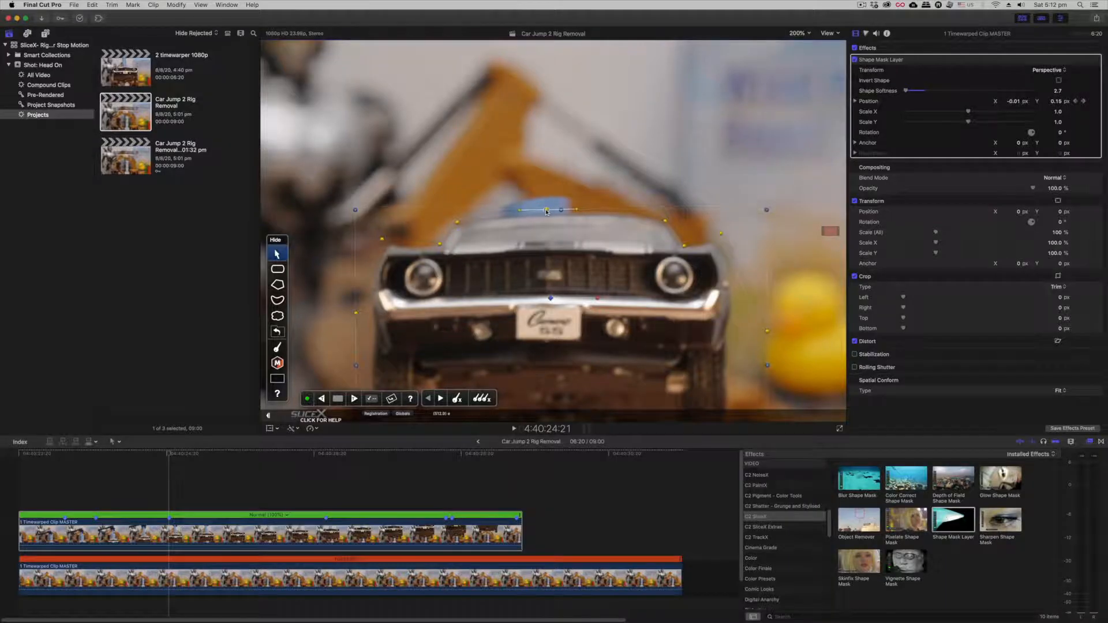
left_click_drag(546, 211, 552, 213)
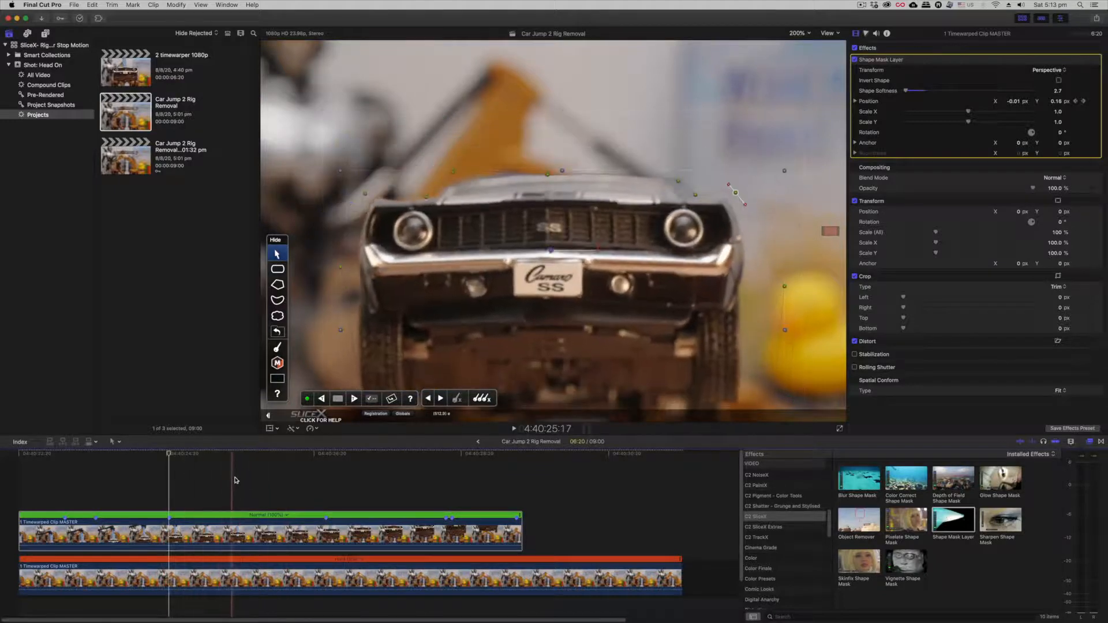
Refine the mask's top centre point against the hood at 4:40:27:00 and above the roof at 4:40:24:01.
left_click_drag(232, 455, 325, 456)
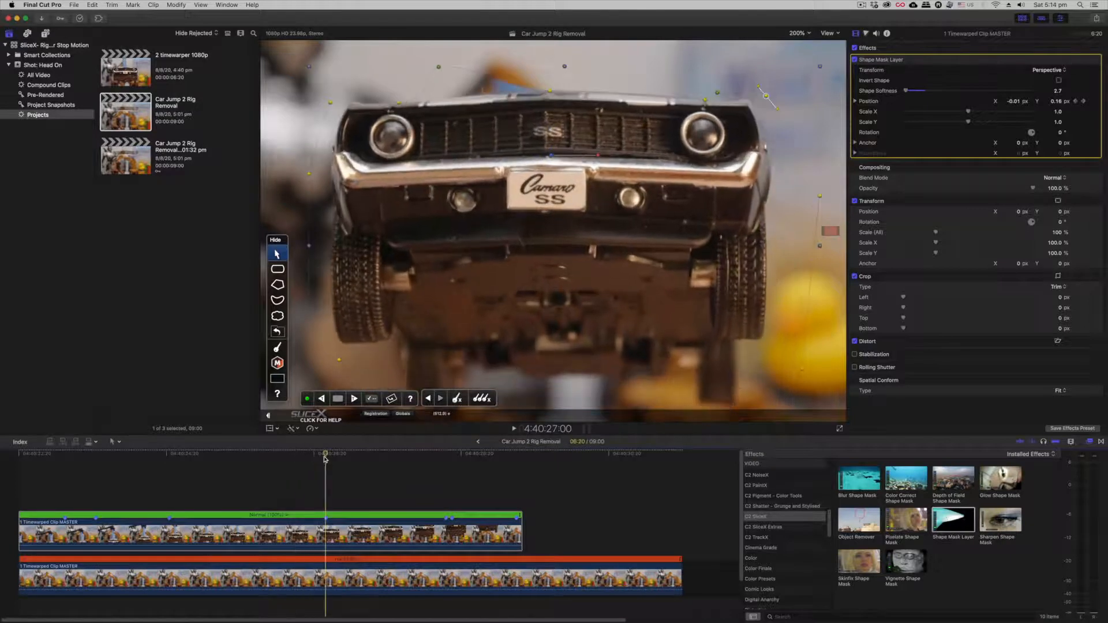
left_click(549, 97)
mouse_move(550, 93)
left_mouse_down()
mouse_move(550, 79)
mouse_move(549, 90)
left_mouse_up()
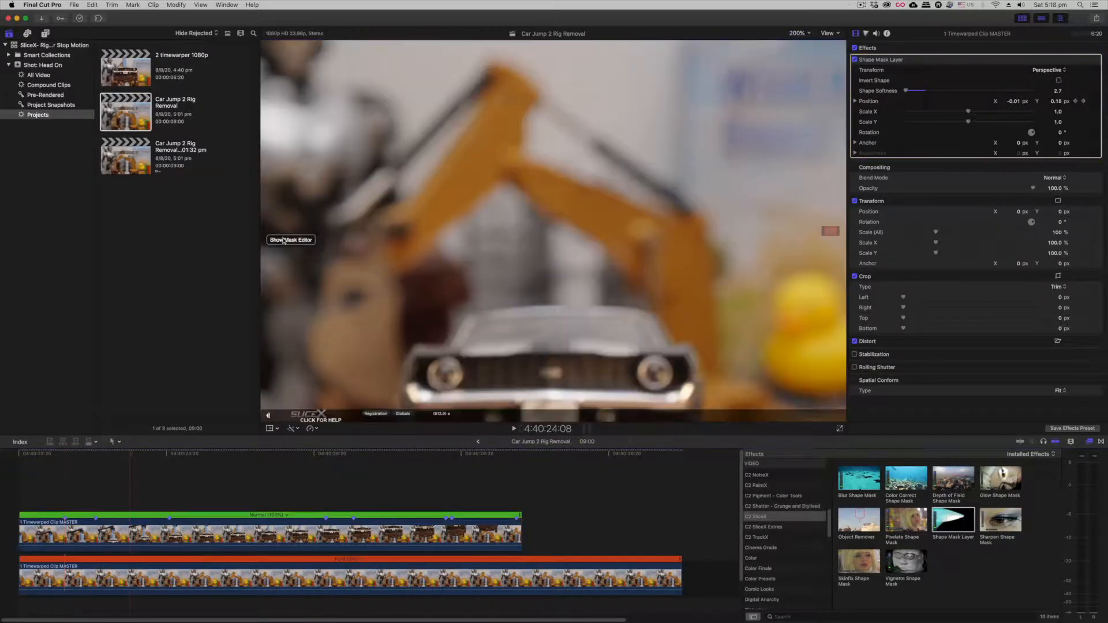
left_click(284, 240)
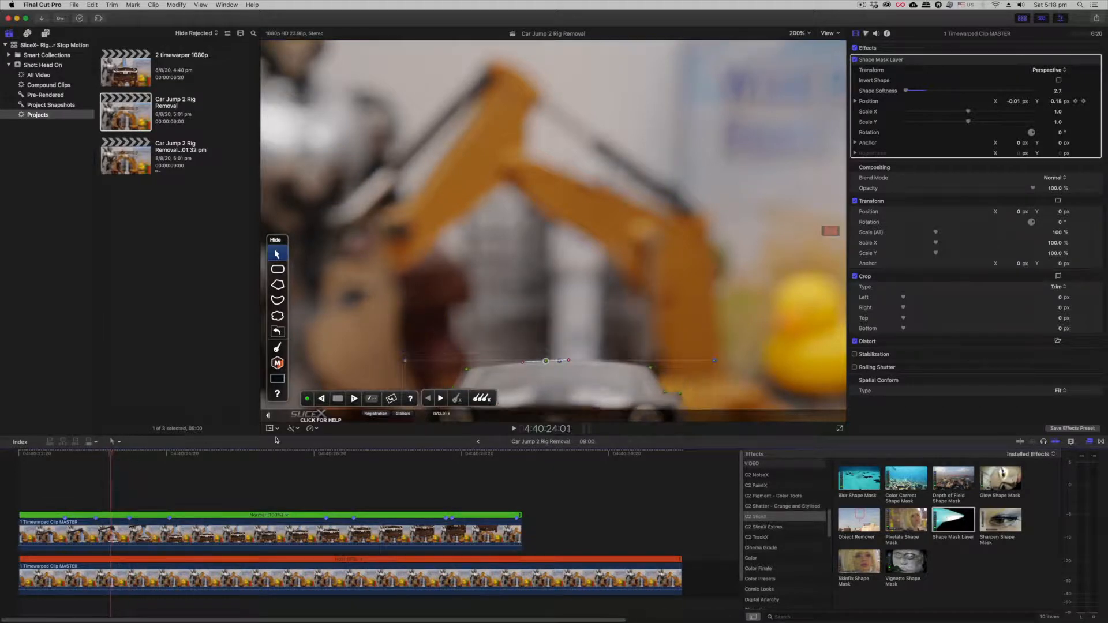
left_click_drag(546, 361, 548, 353)
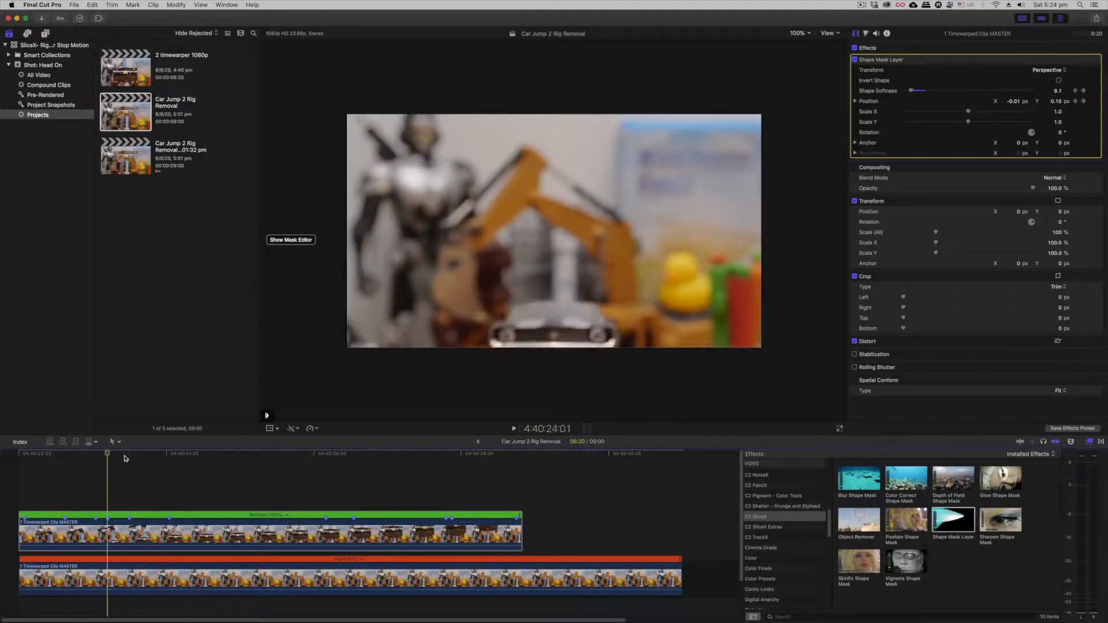
Show the mask editor and check the mask's fit around the rising car from 4:40:24:01 to 4:40:28:15.
left_click_drag(126, 458, 354, 484)
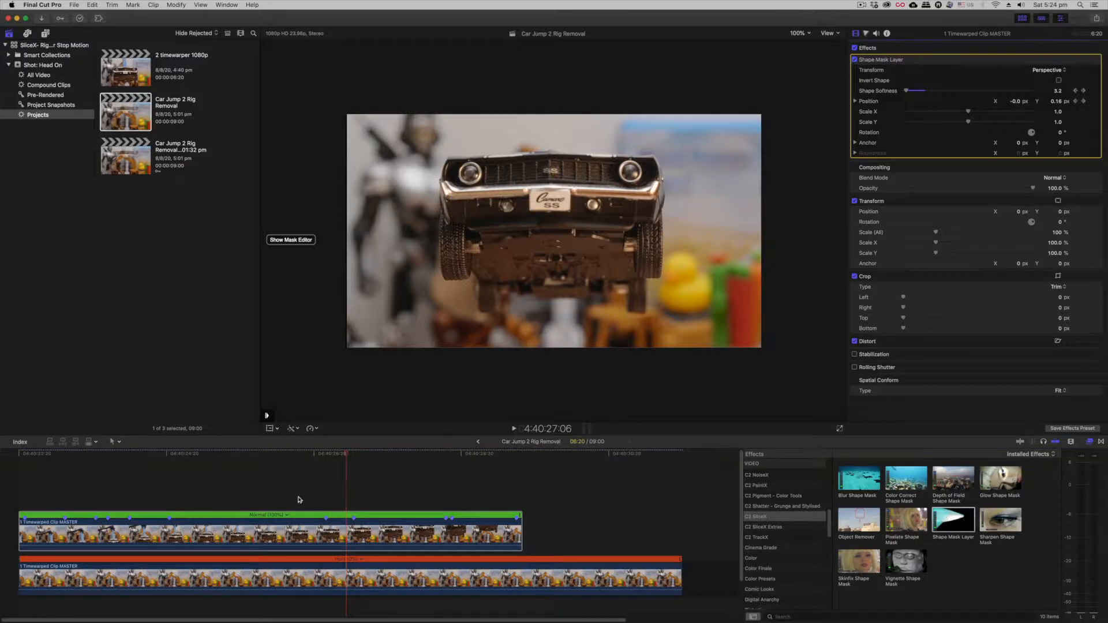
left_click(284, 241)
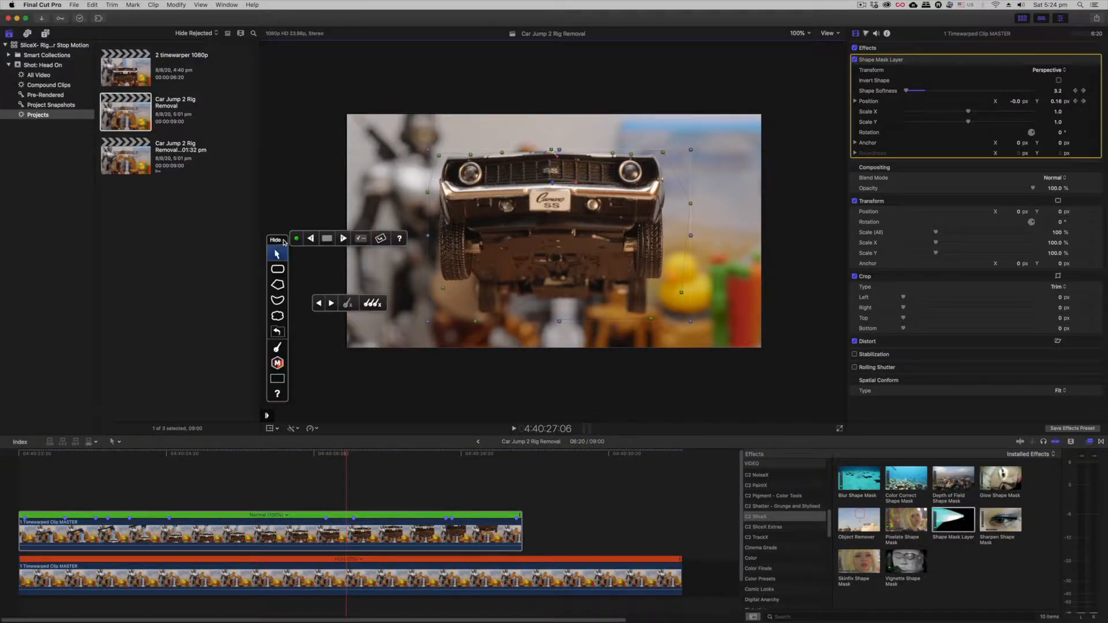
left_click(353, 454)
left_click_drag(355, 456, 443, 457)
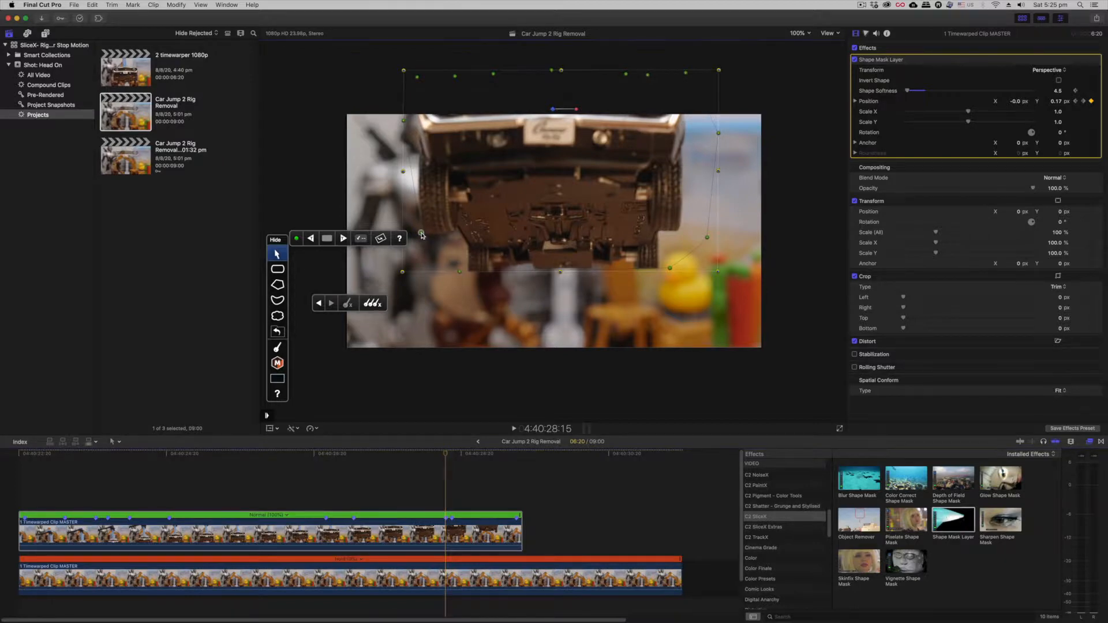
At 4:40:29:04, widen the Shape Mask Layer's mask by moving its two side points outward, viewing at 50%.
left_click(867, 48)
key("super+minus")
left_click(892, 62)
left_click_drag(478, 127, 469, 129)
left_click_drag(637, 134, 648, 133)
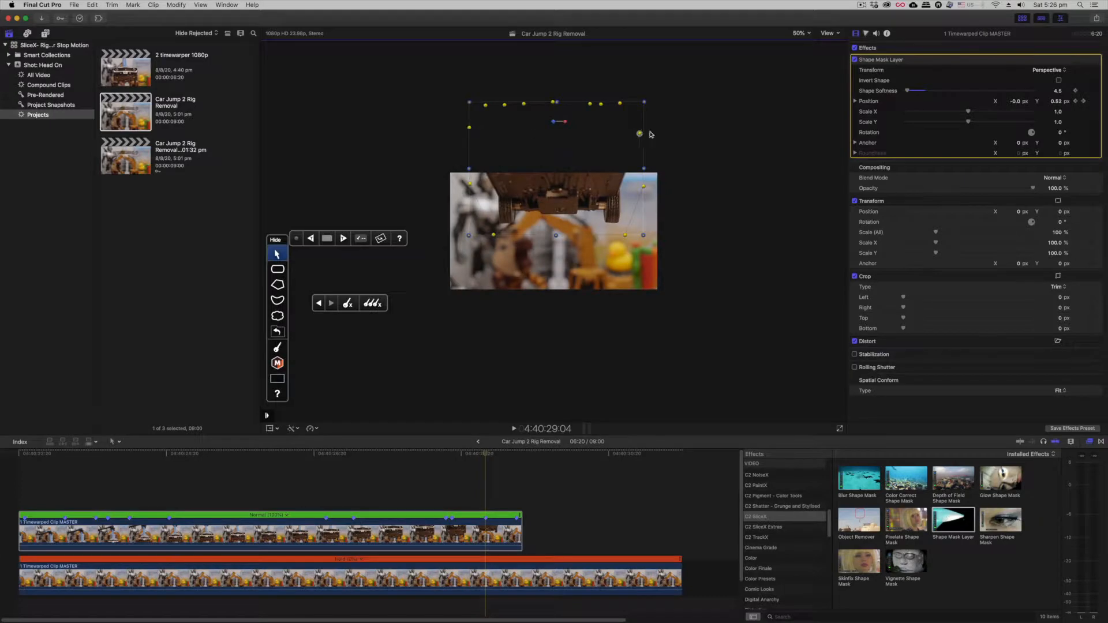
Review the masked car jump at 100% viewer zoom with the mask editor hidden.
left_click(801, 33)
left_click(804, 74)
left_click(275, 240)
left_click_drag(446, 454, 122, 485)
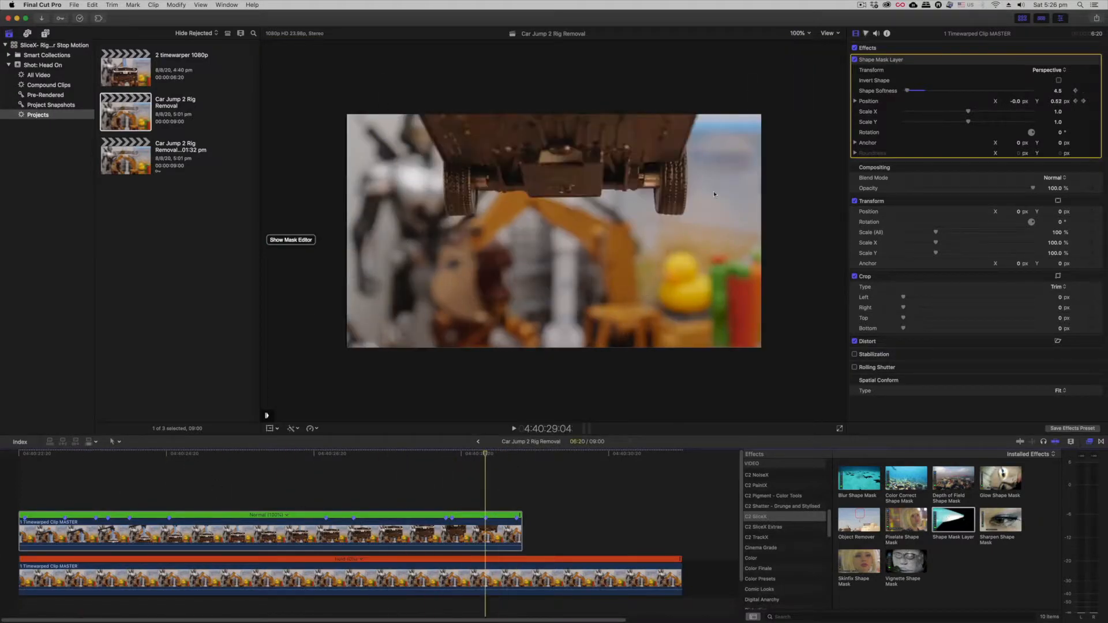
Trim the end of the lower background clip to a 7:13 duration and render both clips.
left_click_drag(681, 577, 574, 576)
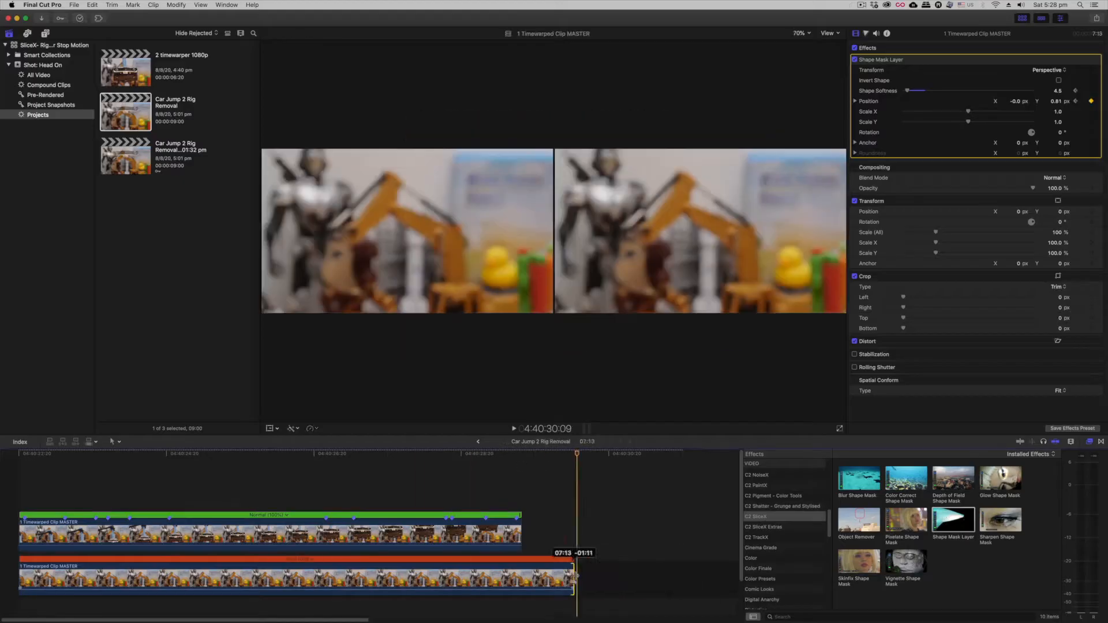
key("super+a")
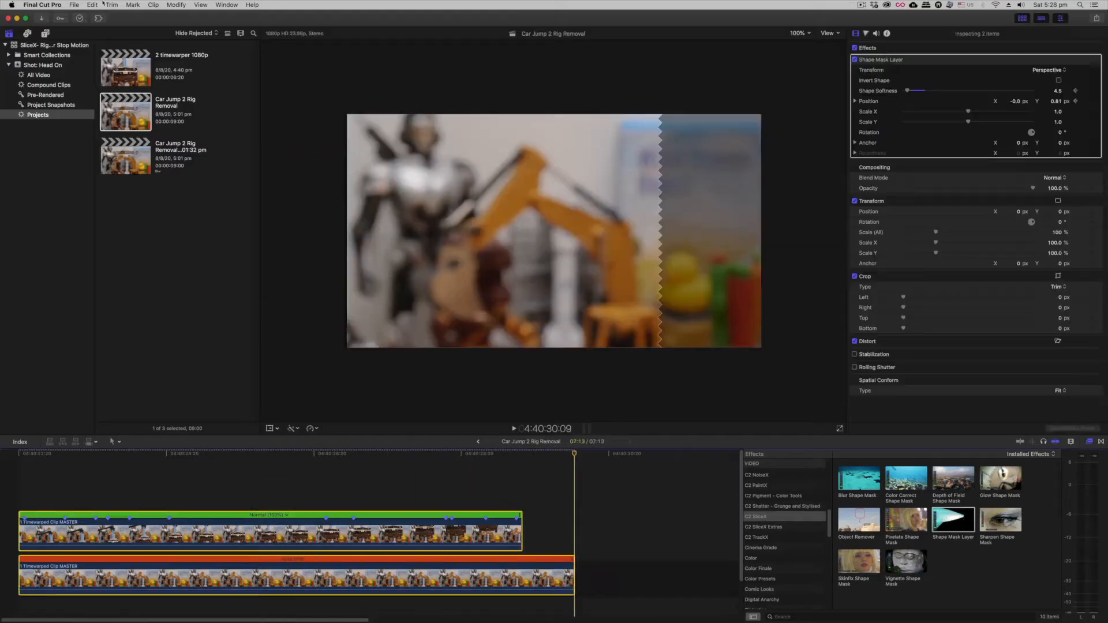
left_click(92, 5)
mouse_move(176, 5)
left_click(213, 191)
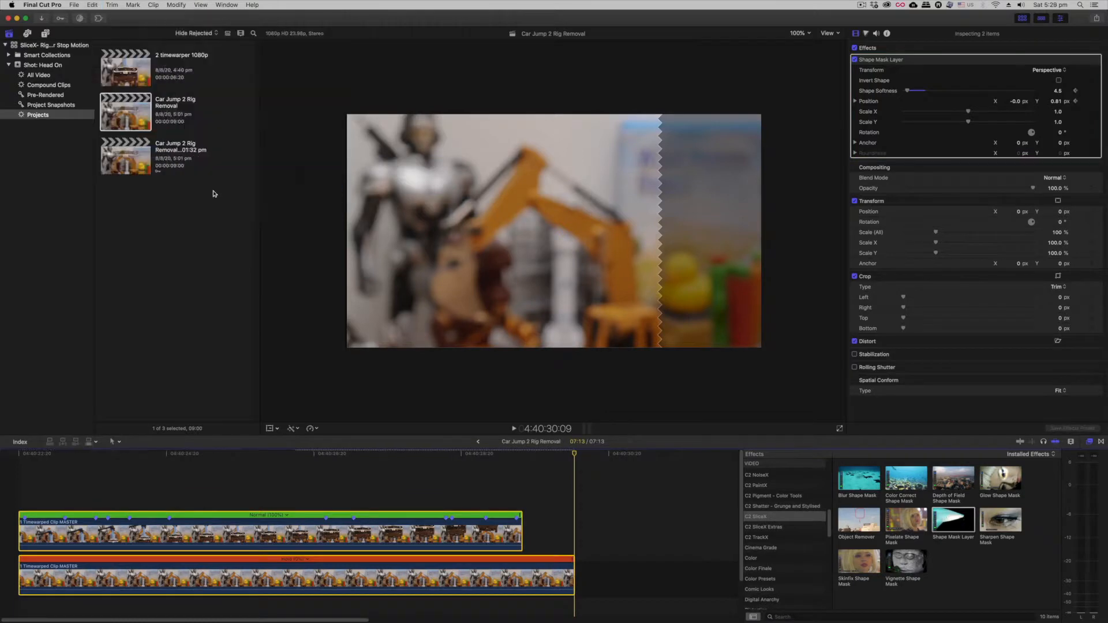
left_click_drag(31, 455, 526, 458)
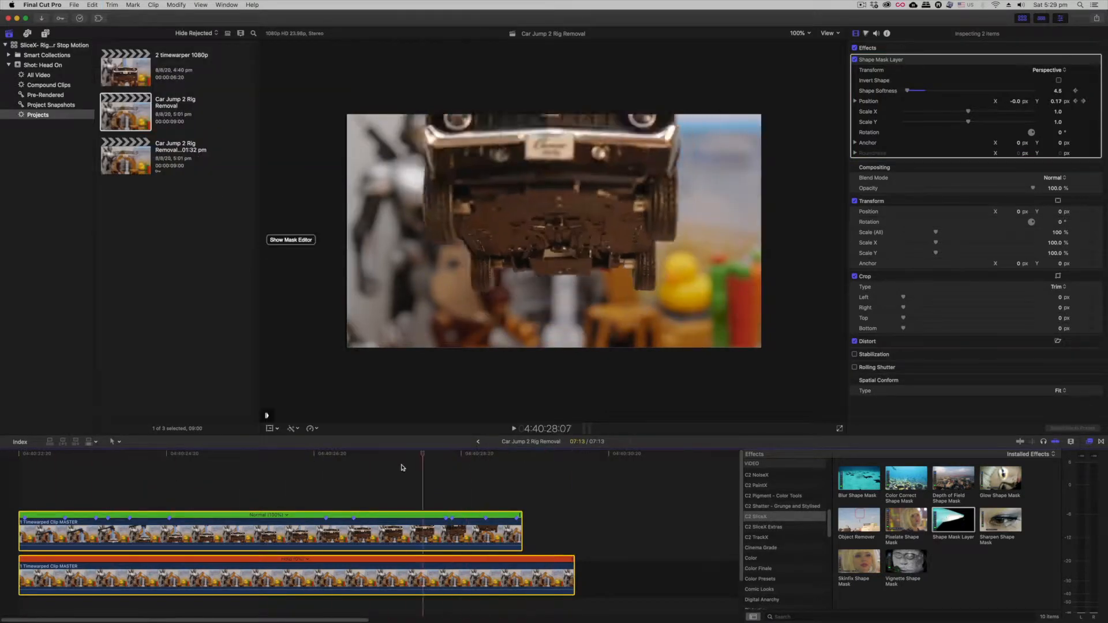